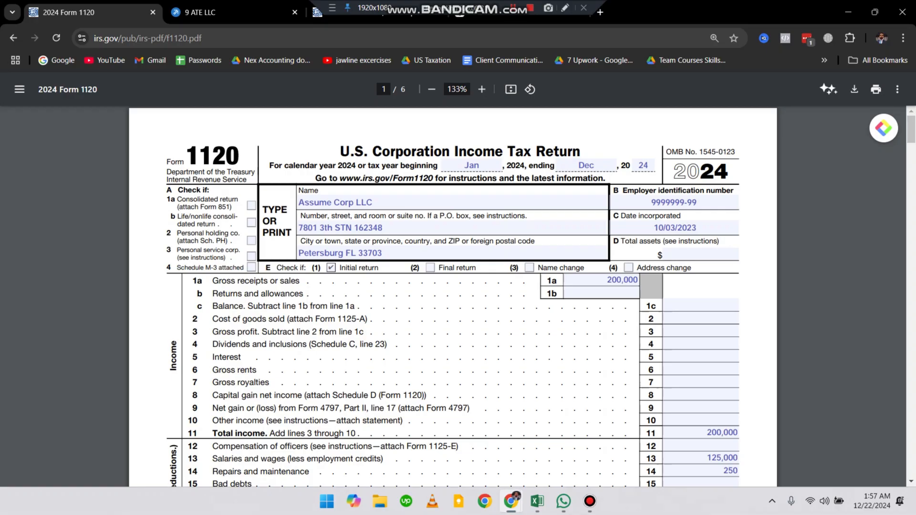
Review the tax year, corporation name, address and return-type entries in the Form 1120 header.
scroll(365, 145, "up", 5)
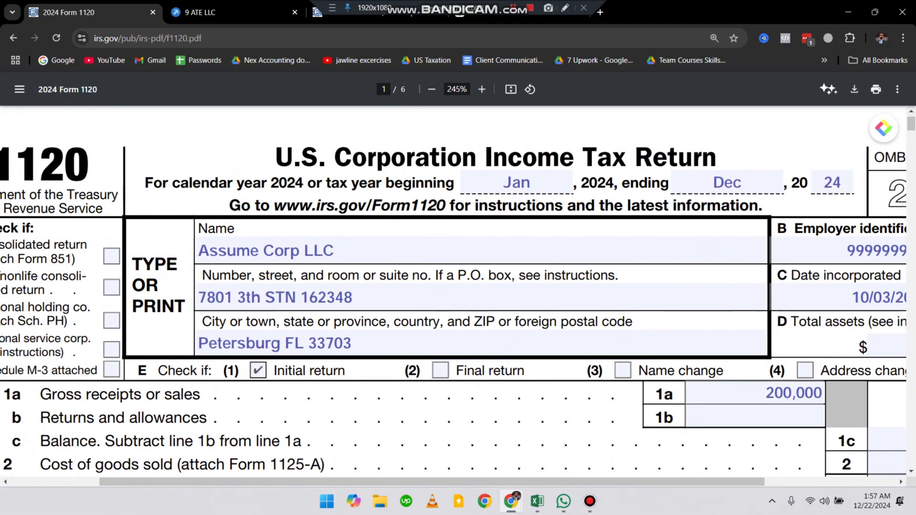
left_click(503, 183)
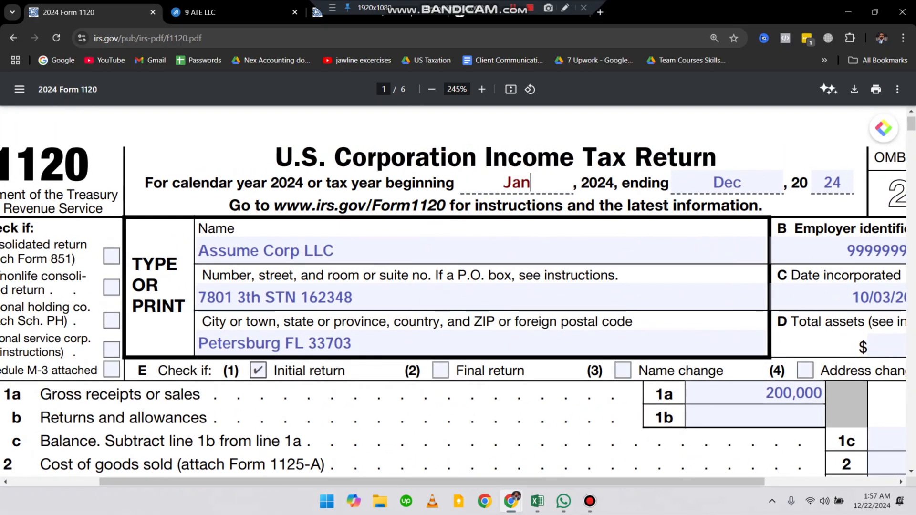
left_click_drag(532, 183, 503, 183)
triple_click(706, 171)
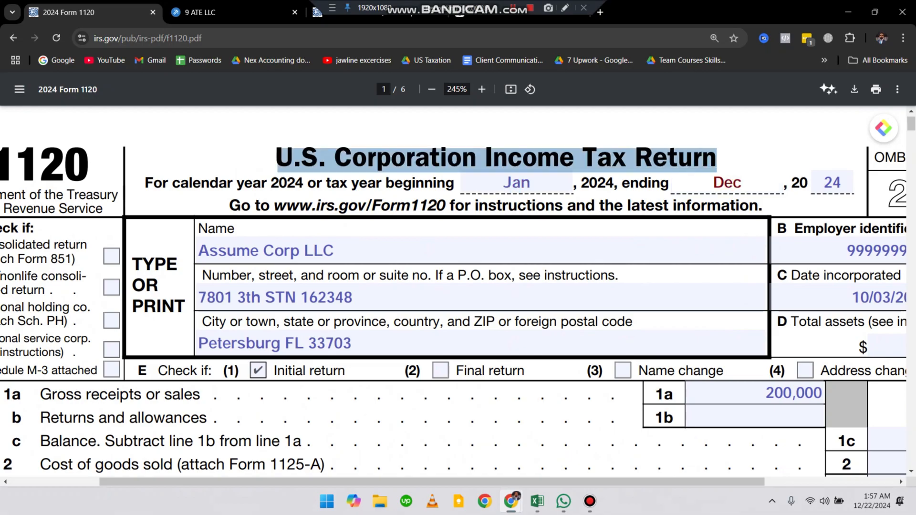
scroll(706, 171, "right", 1)
scroll(706, 171, "down", 1)
scroll(706, 171, "down", 3)
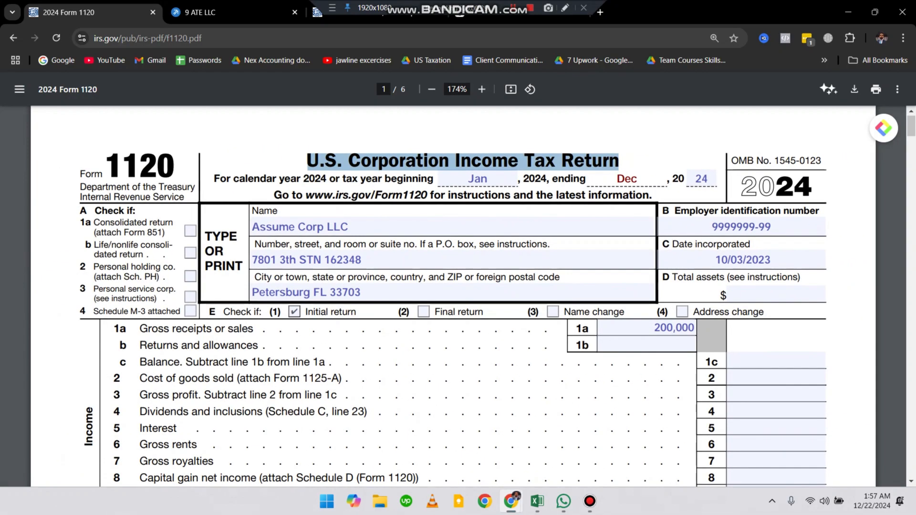
double_click(264, 211)
left_click(254, 227)
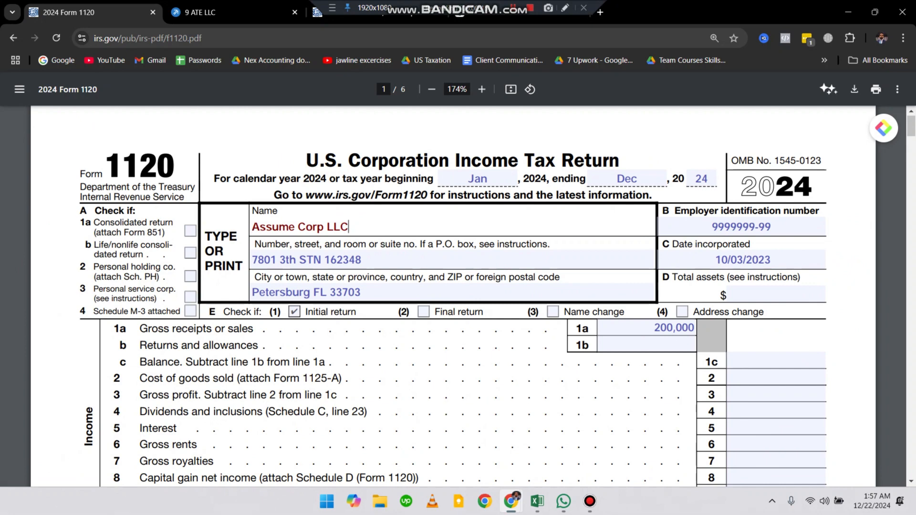
left_click(253, 260)
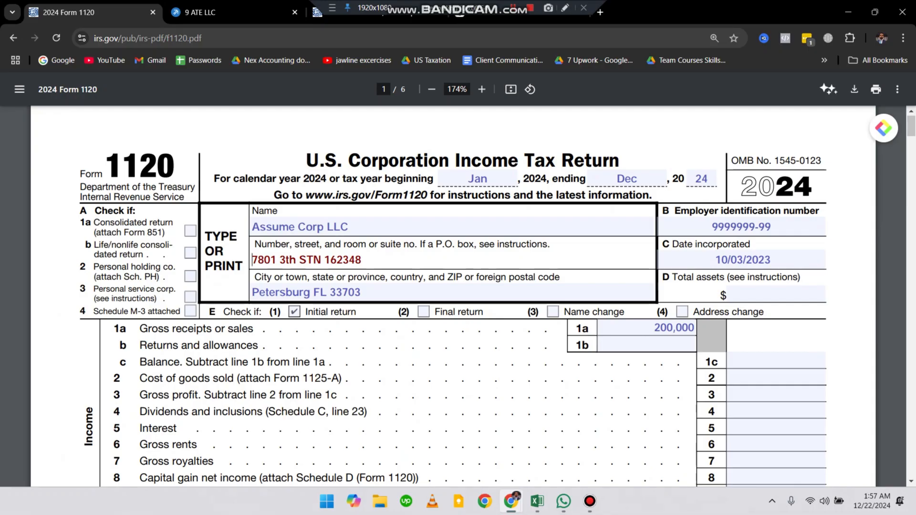
scroll(458, 296, "down", 2)
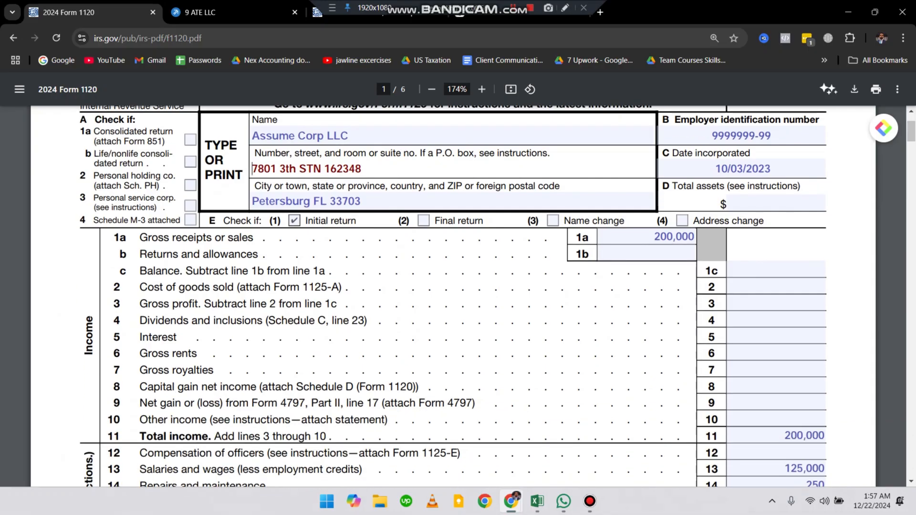
left_click_drag(224, 221, 256, 220)
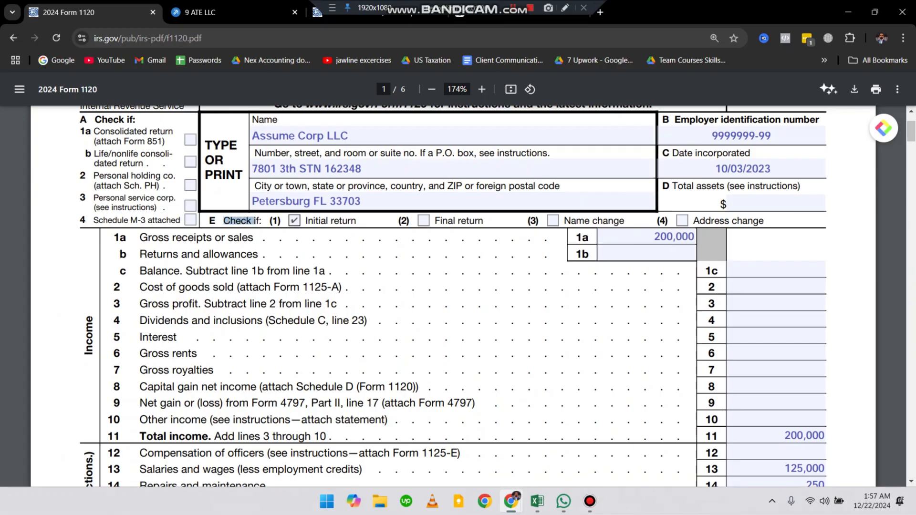
left_click(257, 221)
left_click(252, 168)
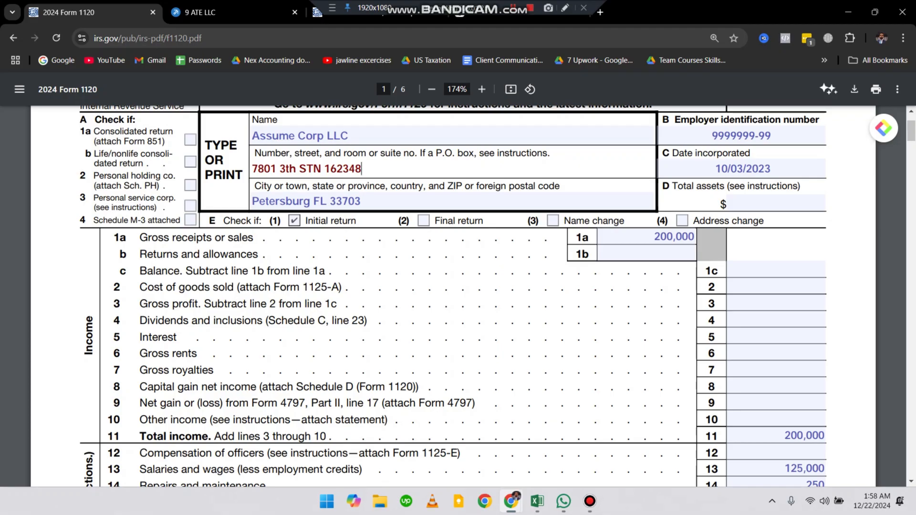
Examine the income section of Form 1120, from gross receipts on line 1a through total income on line 11.
scroll(453, 286, "up", 1)
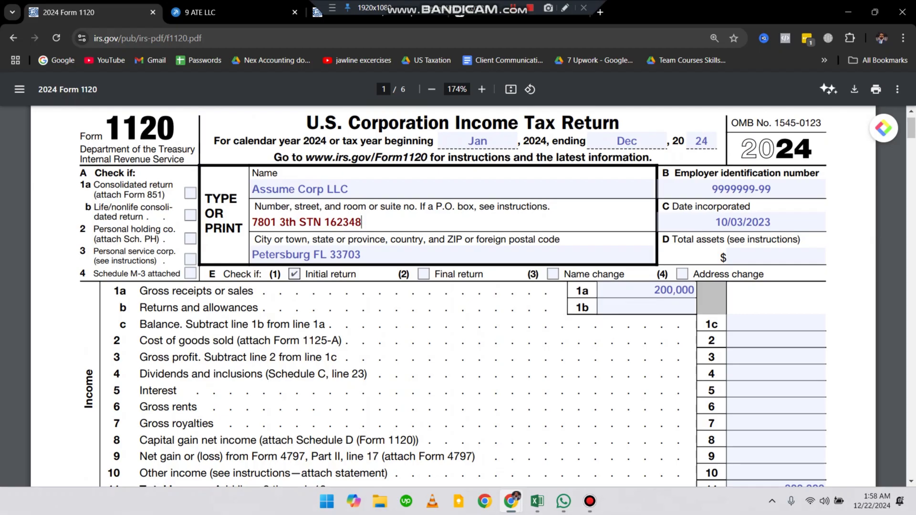
scroll(453, 296, "down", 4)
scroll(453, 295, "up", 3)
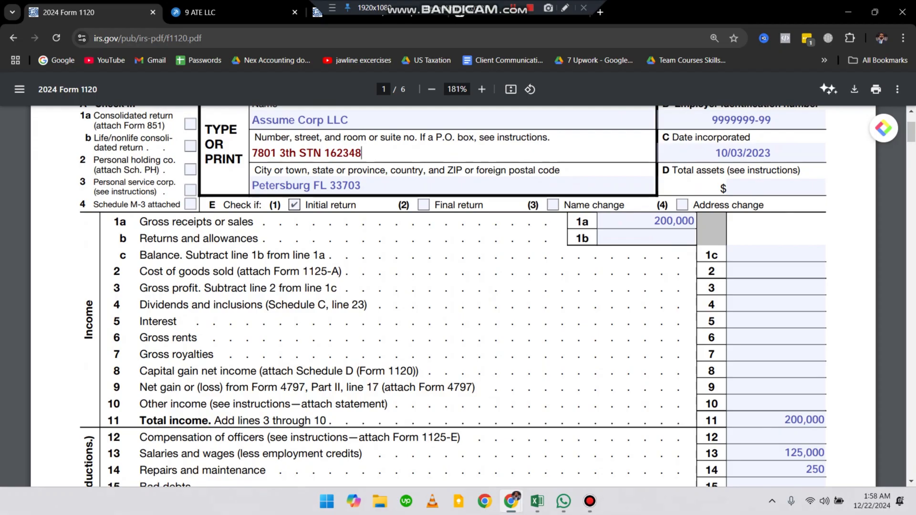
scroll(167, 290, "up", 3)
scroll(167, 290, "right", 2)
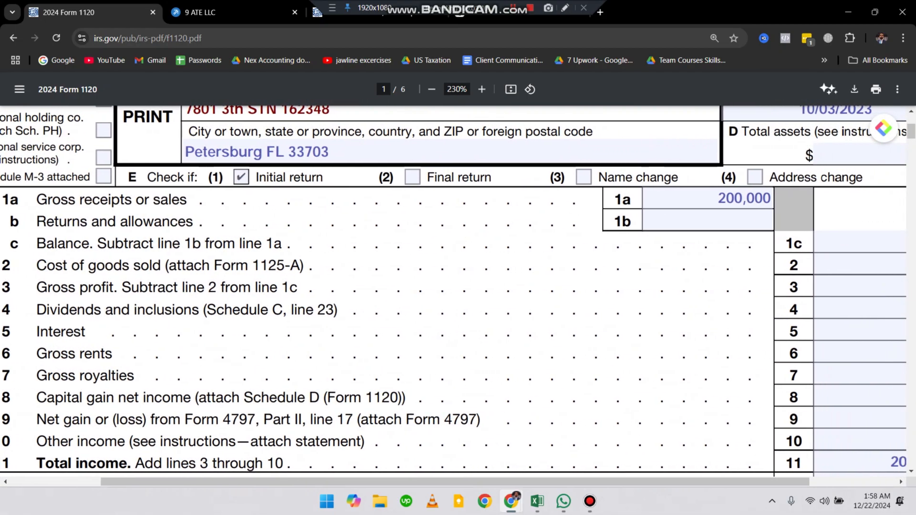
scroll(458, 296, "down", 3)
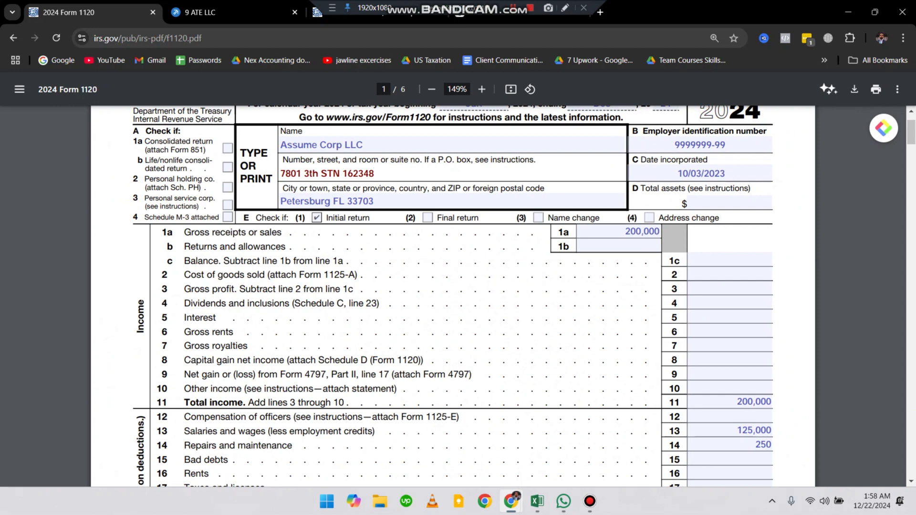
left_click_drag(185, 275, 225, 333)
left_click(225, 332)
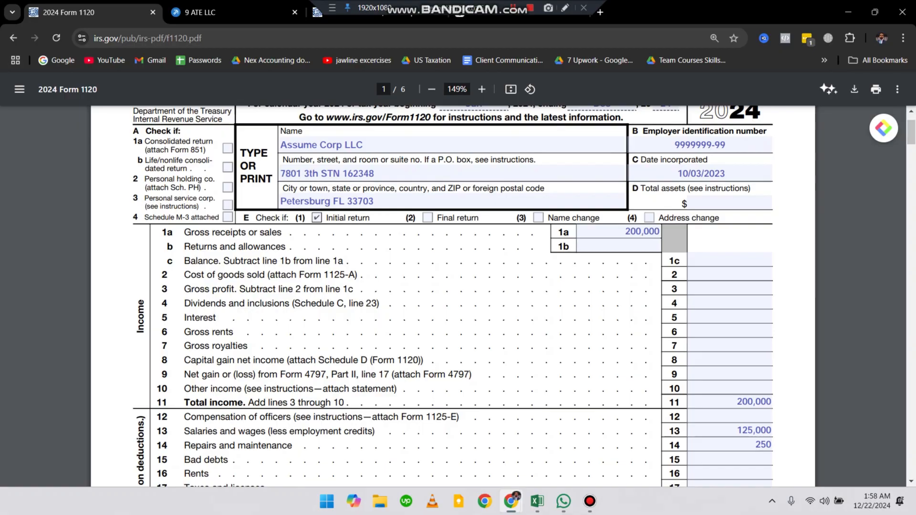
left_click_drag(185, 232, 286, 247)
left_click(286, 247)
Switch to the Excel profit and loss sheet and rename the marketing consulting income label in D7 as "sales".
left_click(537, 501)
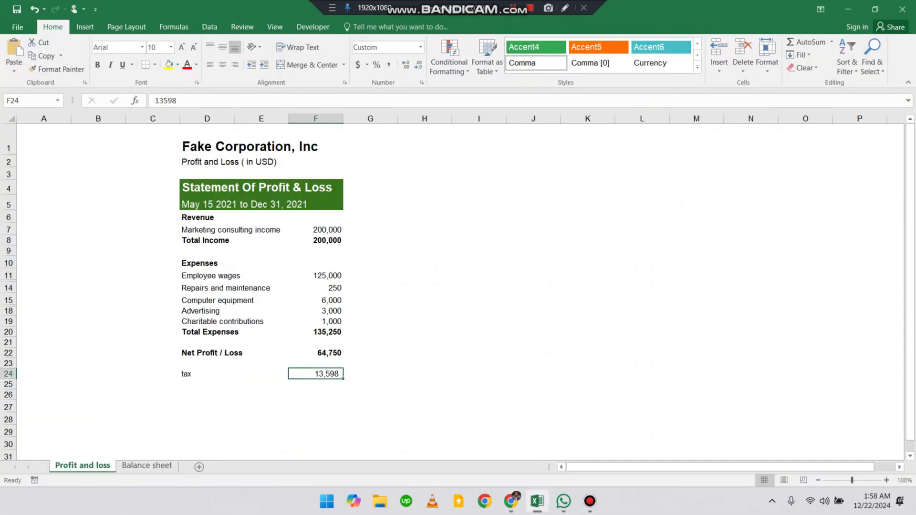
left_click(233, 231)
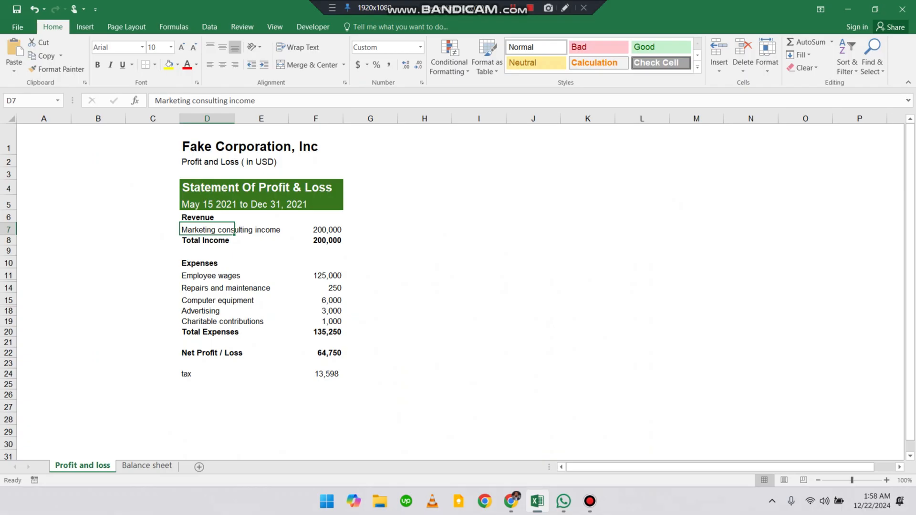
type("sal")
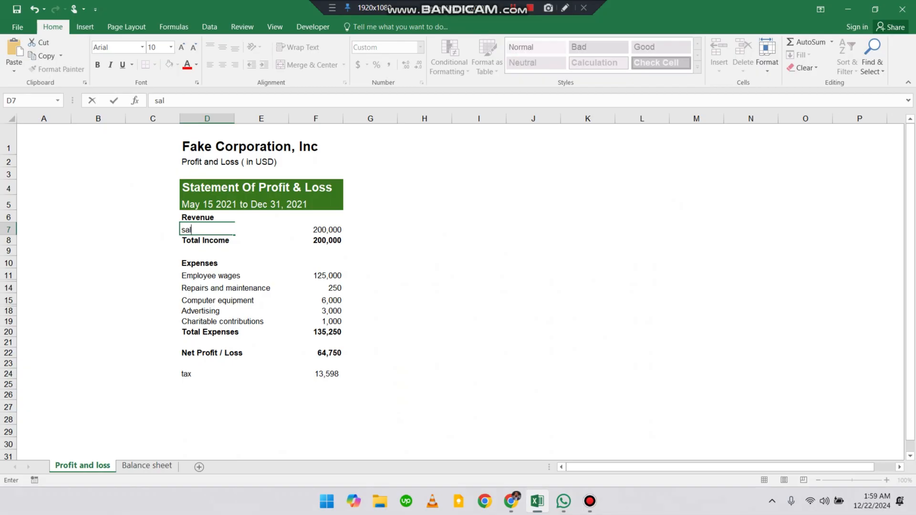
type("es")
key("Return")
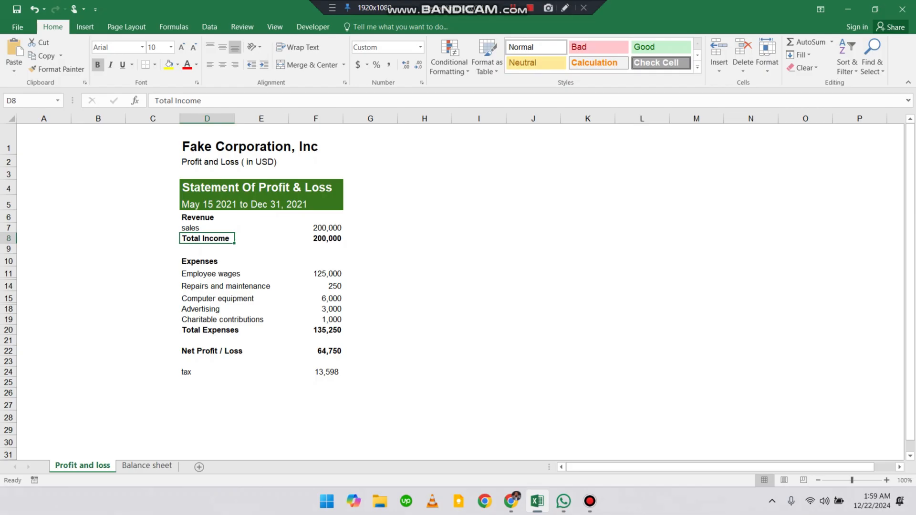
Examine the individual expenses, total expenses and net profit in the profit and loss statement.
left_click_drag(205, 273, 316, 273)
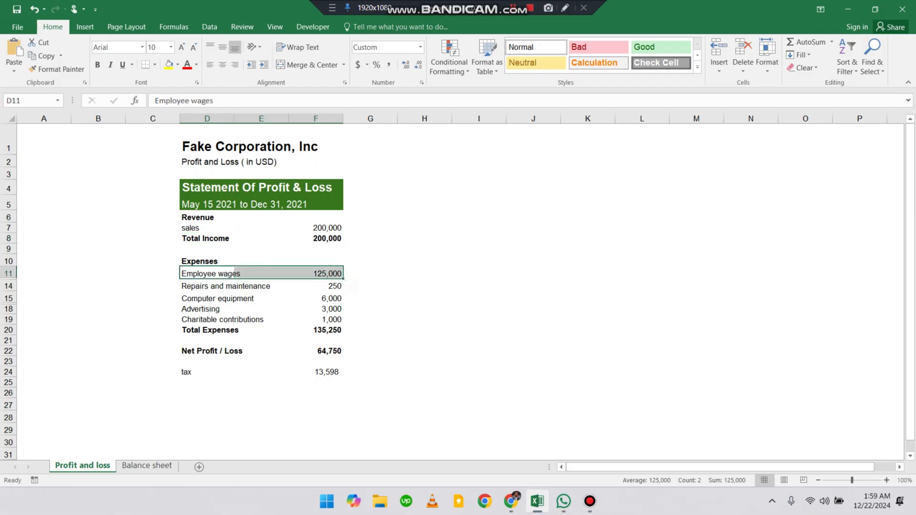
left_click(234, 286)
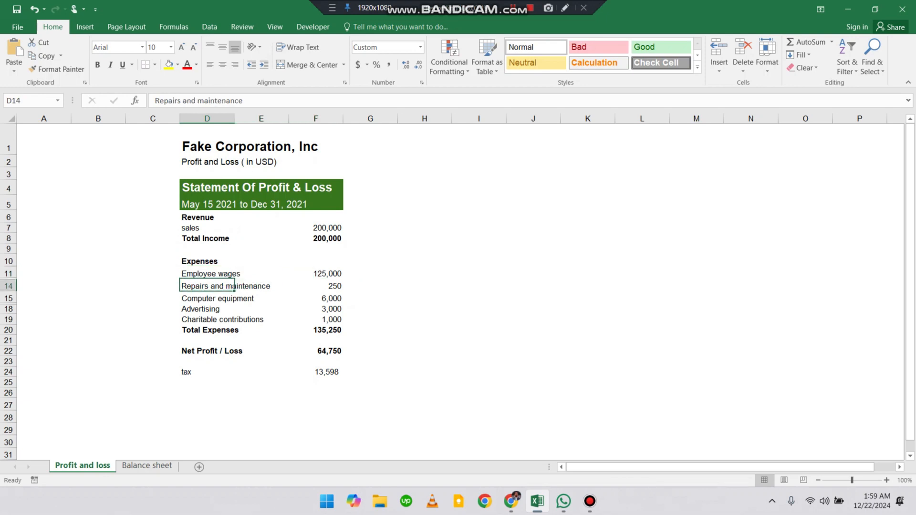
left_click(234, 298)
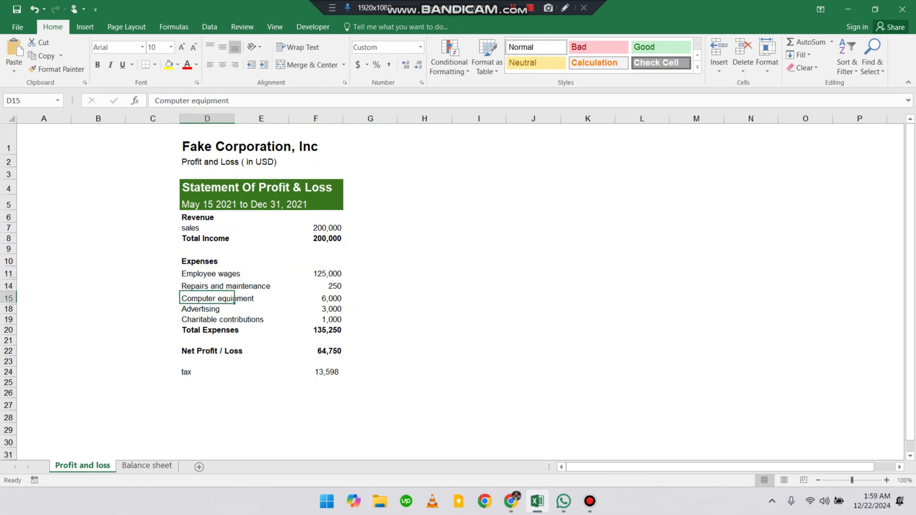
key("Right")
key("Right")
key("Down")
key("Down")
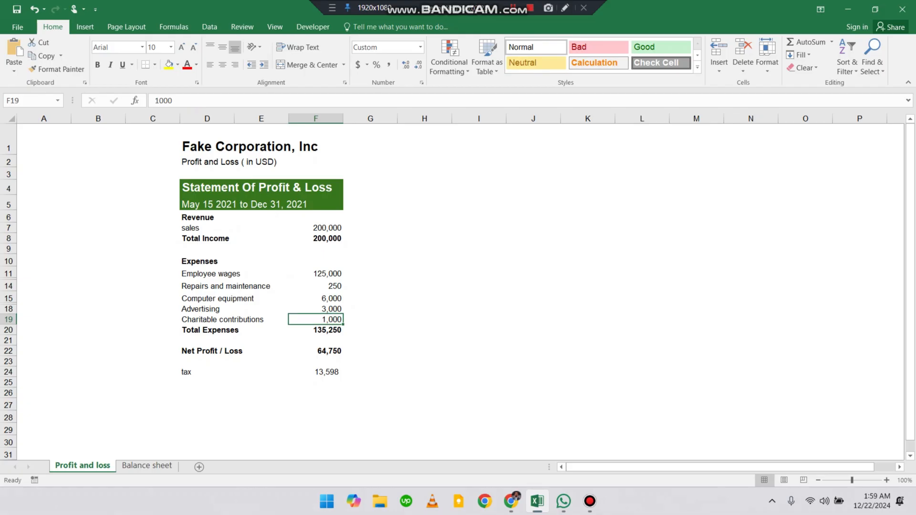
key("Up")
key("Down")
key("Up")
key("Up")
key("Down")
key("Down")
key("Down")
key("Down")
key("Down")
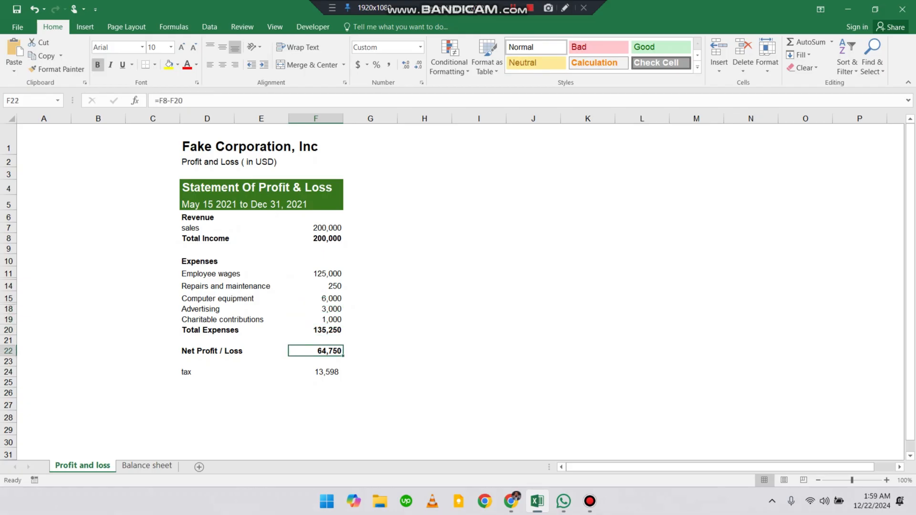
key("Up")
key("Up")
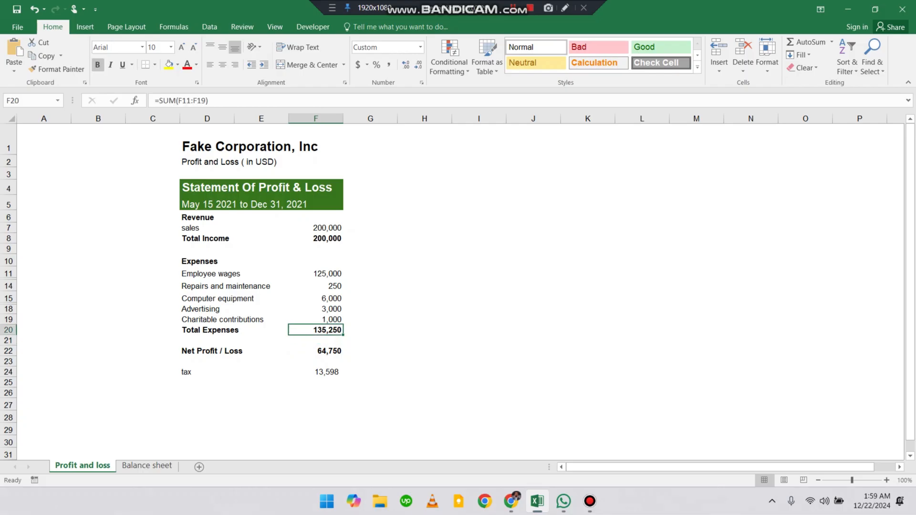
key("Down")
key("Down")
key("Down")
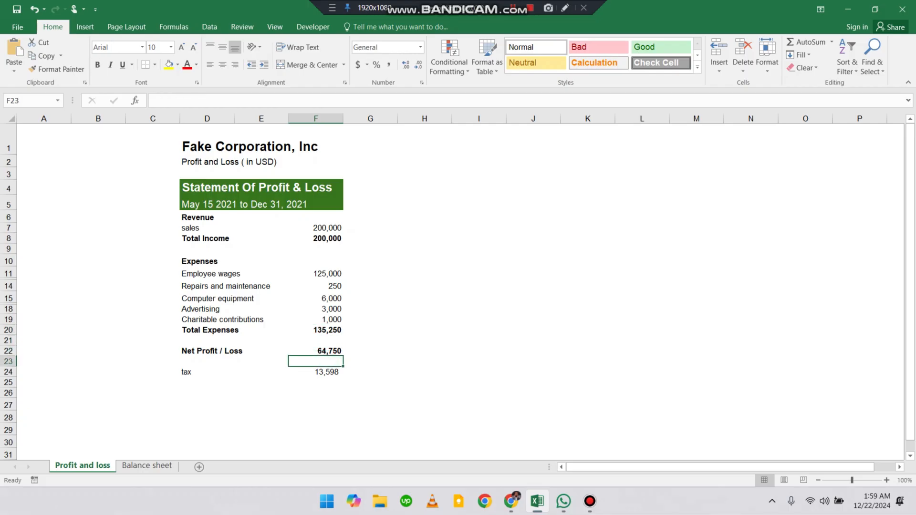
Return to the Form 1120 PDF in the browser and enter 200,000 as gross profit on line 3.
left_click(848, 9)
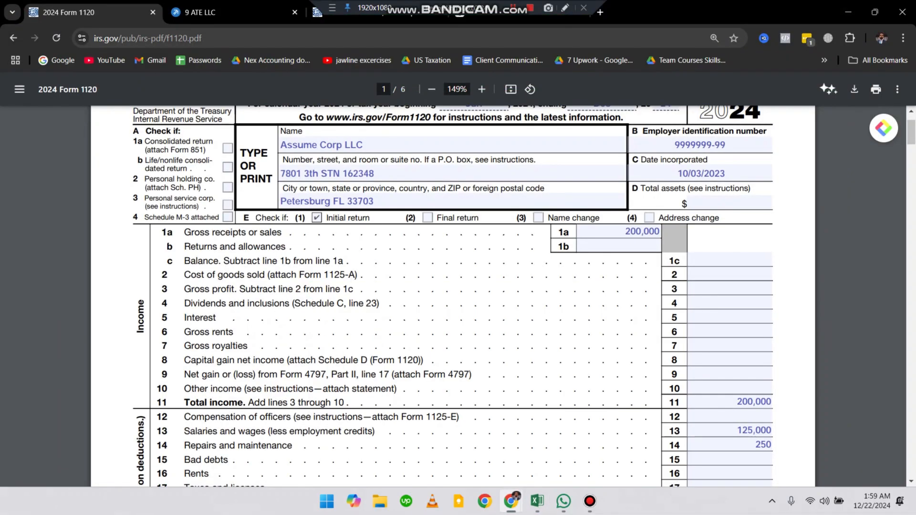
scroll(453, 296, "down", 1)
left_click(513, 7)
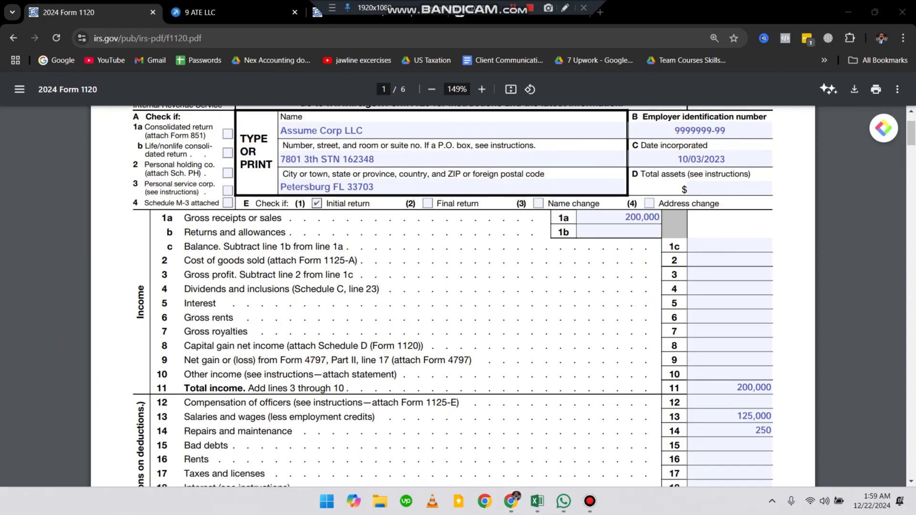
left_click(621, 217)
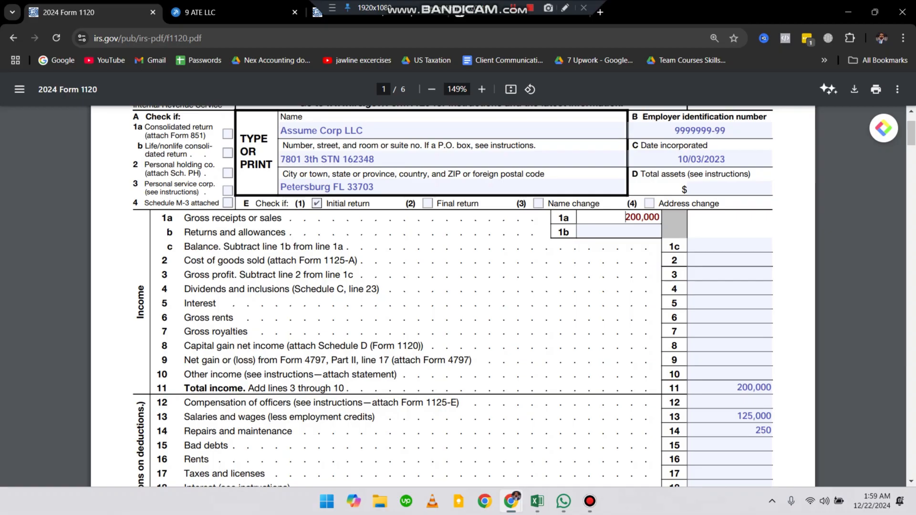
key("Return")
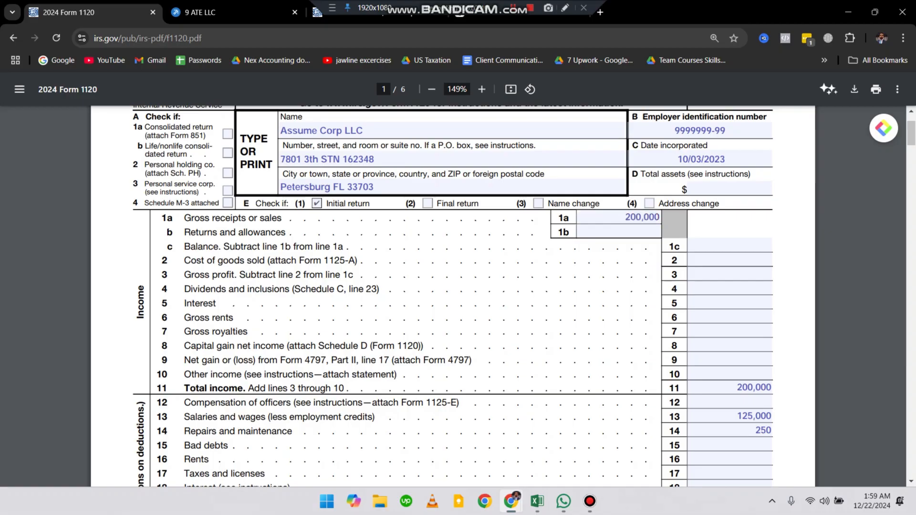
left_click(730, 274)
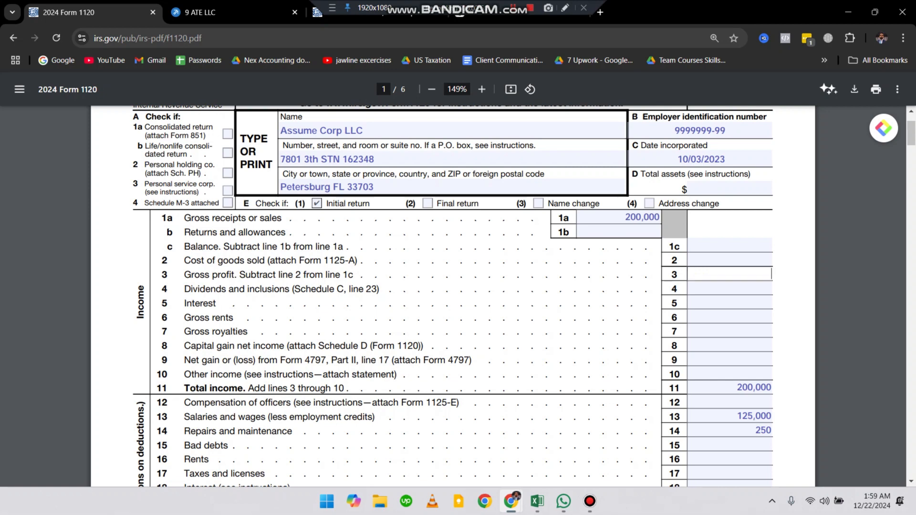
type("200,000")
key("Return")
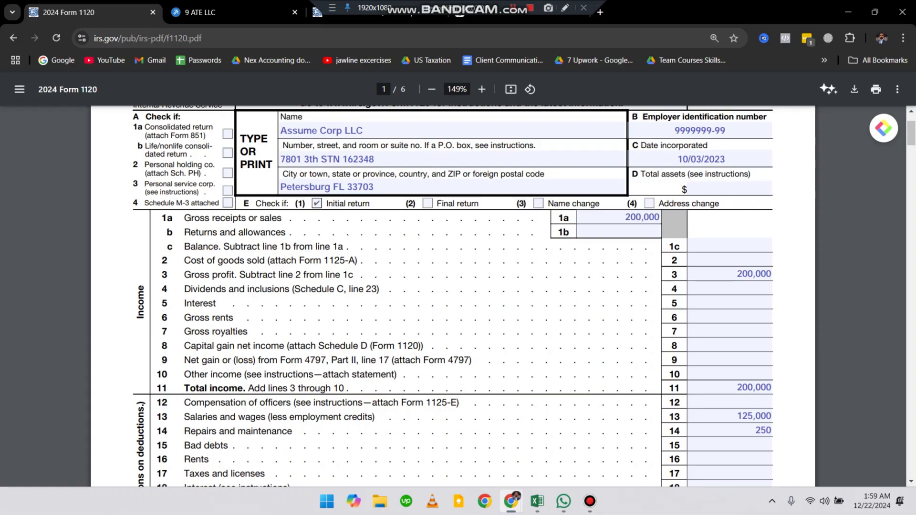
Compare the deduction entries on lines 13 through 26 of Form 1120 with the expenses in the Excel profit and loss statement.
scroll(453, 296, "down", 2)
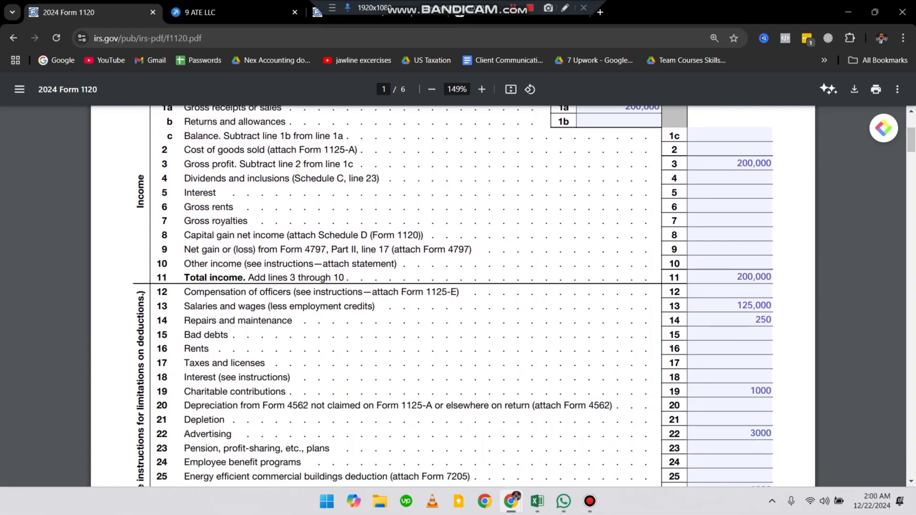
key("alt+Tab")
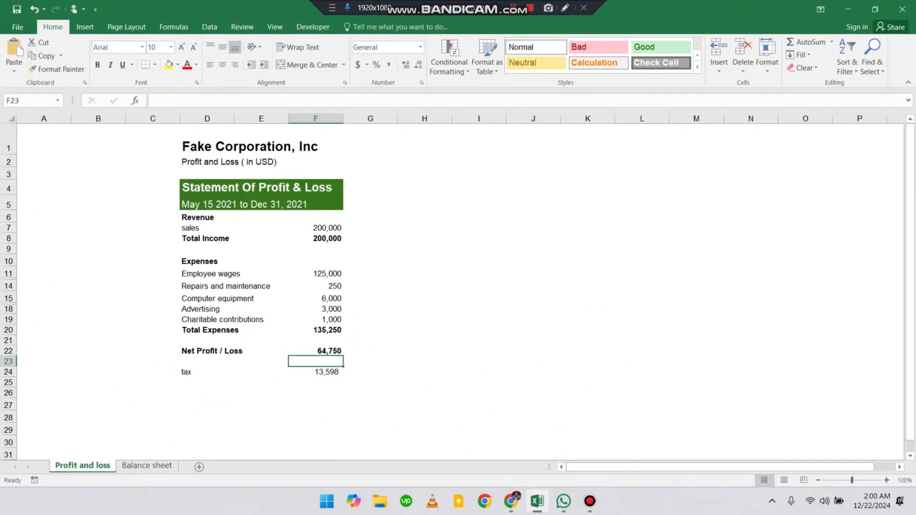
left_click(315, 238)
key("alt+Tab")
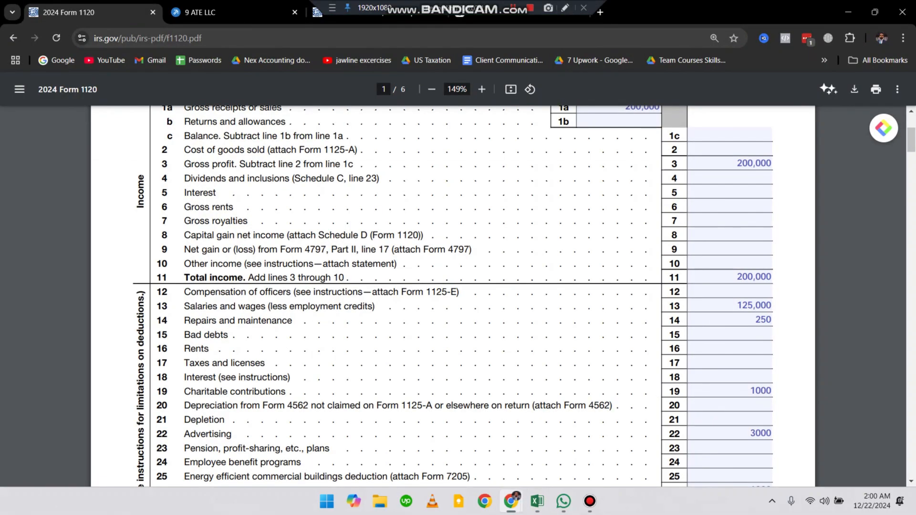
left_click(744, 320)
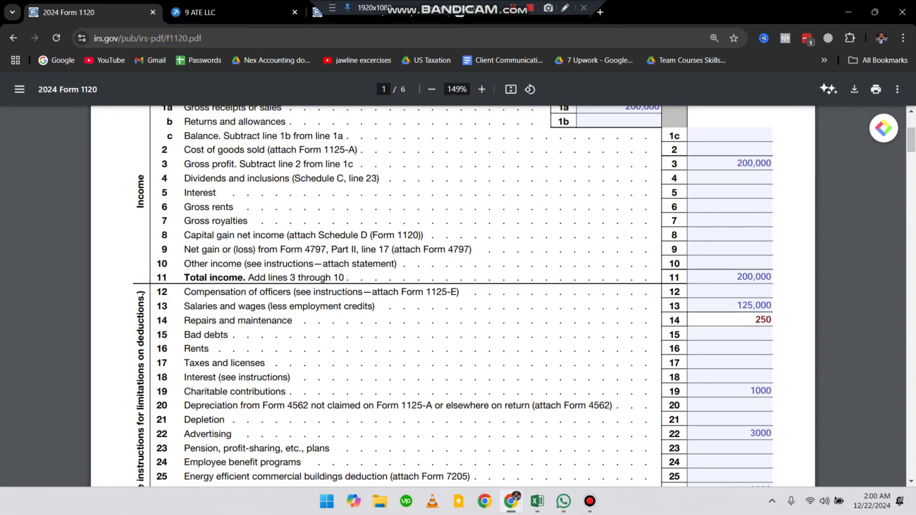
scroll(744, 319, "down", 1)
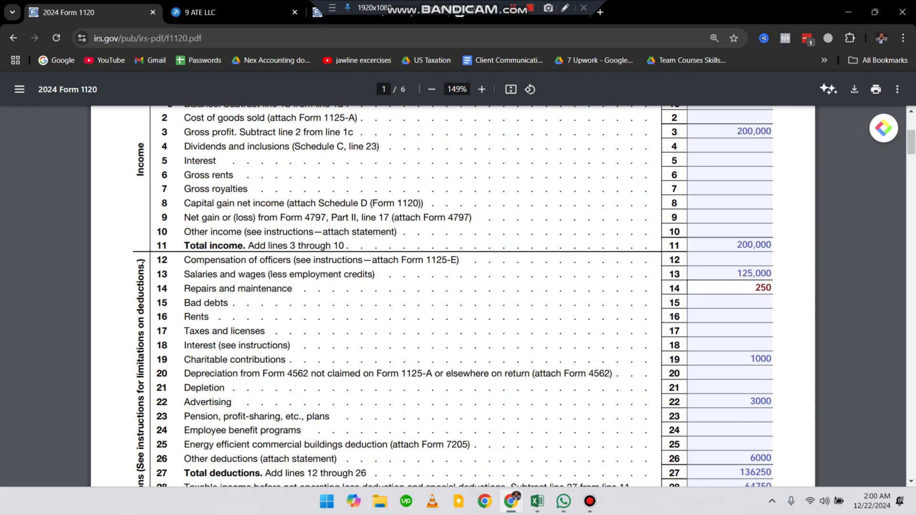
left_click(736, 359)
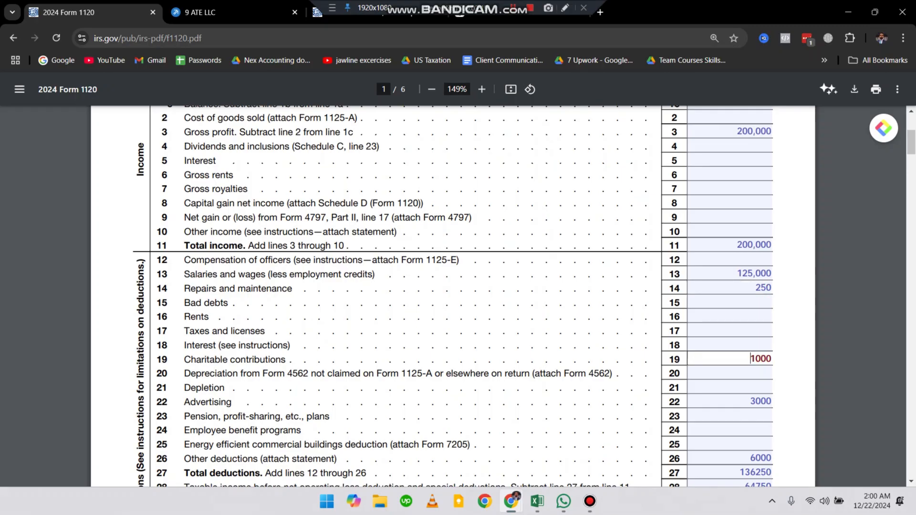
scroll(453, 297, "down", 1)
left_click(737, 385)
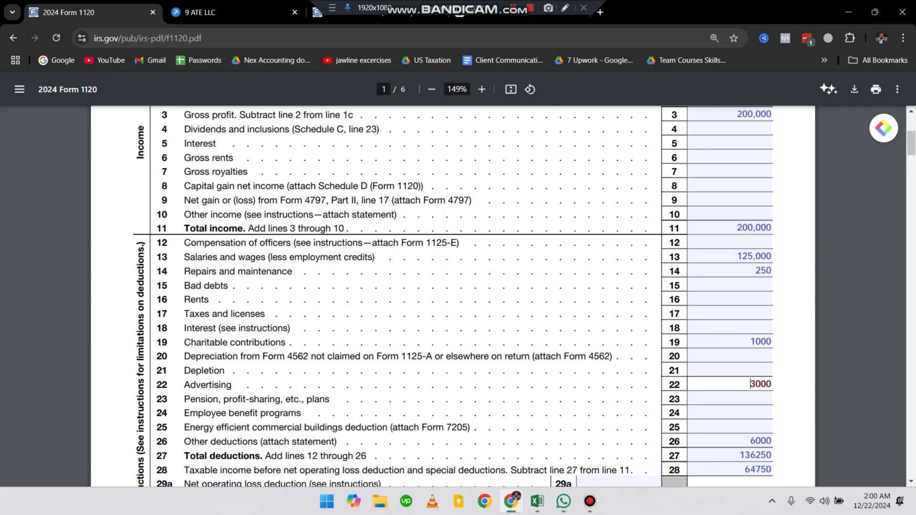
scroll(737, 384, "down", 1)
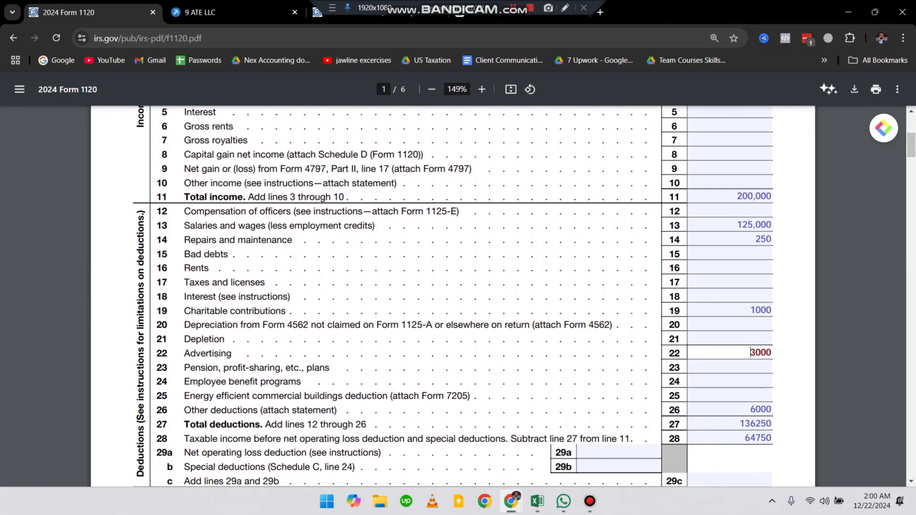
key("alt+Tab")
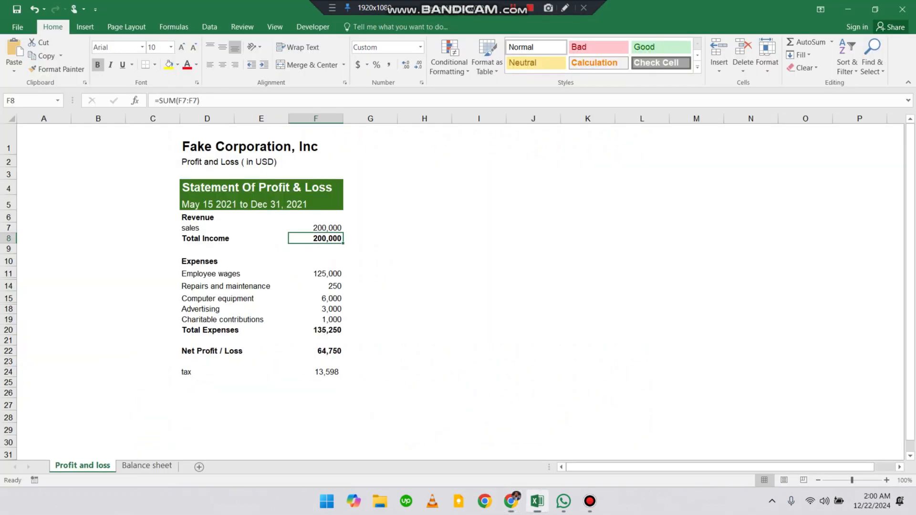
left_click(315, 297)
key("alt+Tab")
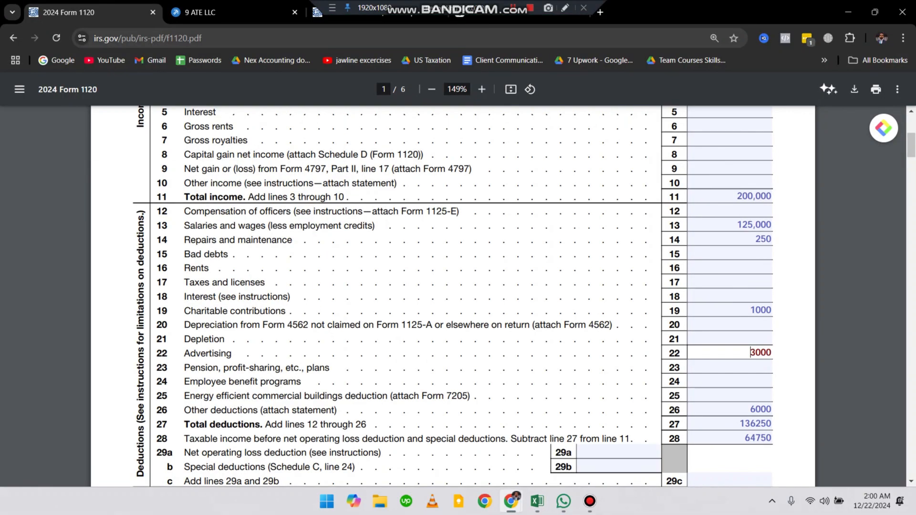
Check total expenses in the Excel sheet and correct total deductions on line 27 of Form 1120 to 135250.
scroll(452, 296, "down", 1)
key("alt+Tab")
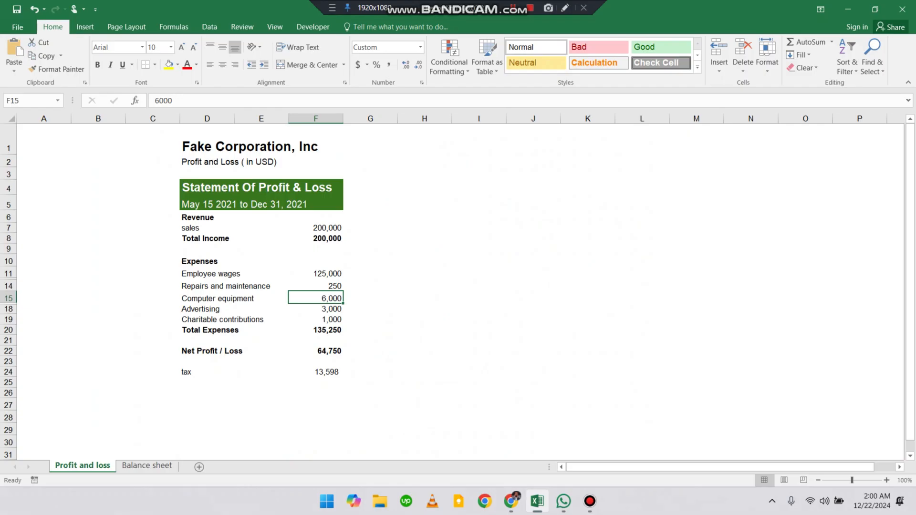
left_click(316, 330)
key("alt+Tab")
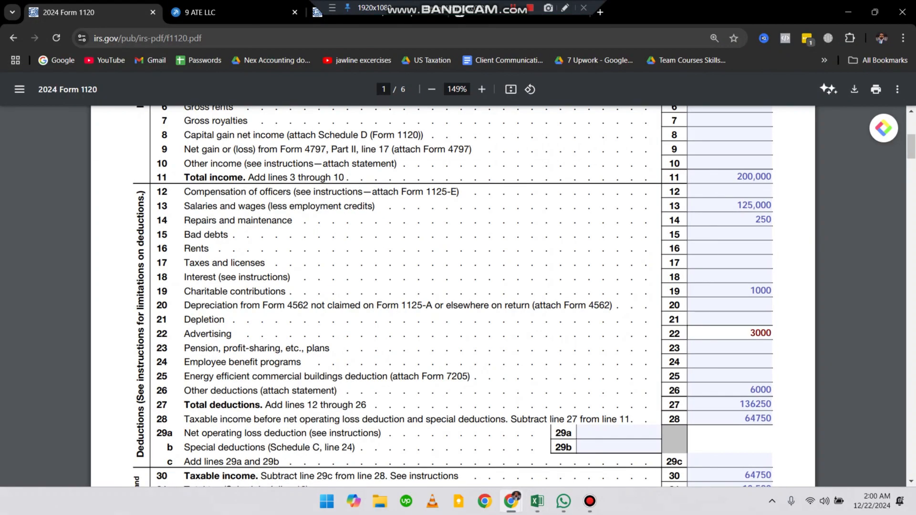
left_click(756, 404)
key("BackSpace")
type("5")
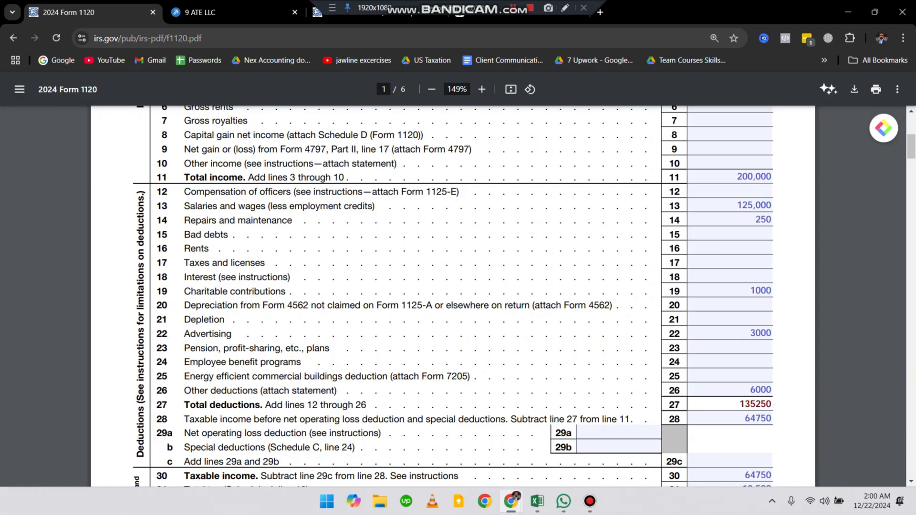
Compare line 28 with the Excel statement and review taxable income, total tax and amount owed on lines 30 through 37.
left_click(761, 419)
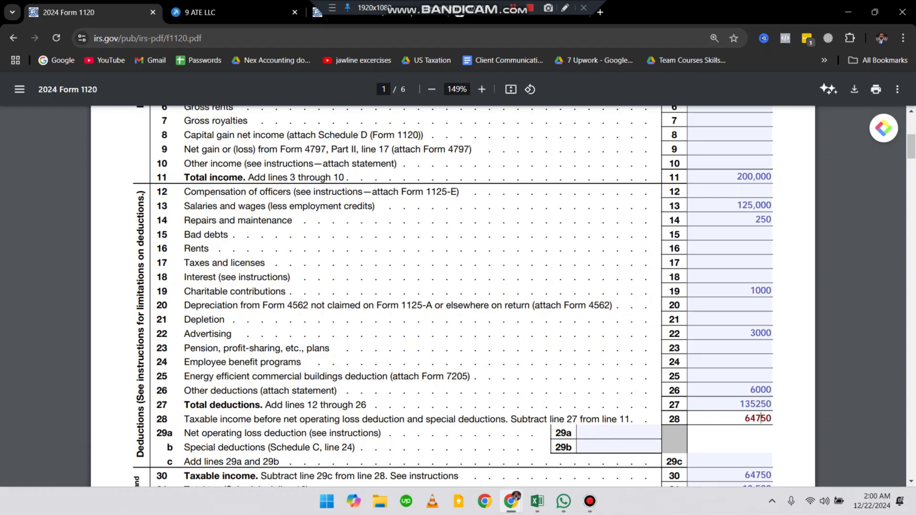
key("alt+Tab")
key("alt+Tab")
scroll(453, 295, "down", 3)
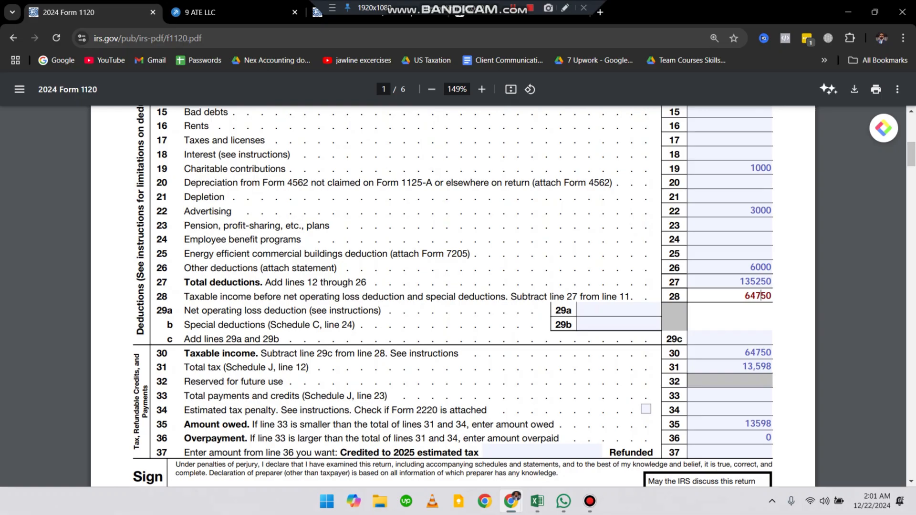
scroll(452, 296, "down", 1)
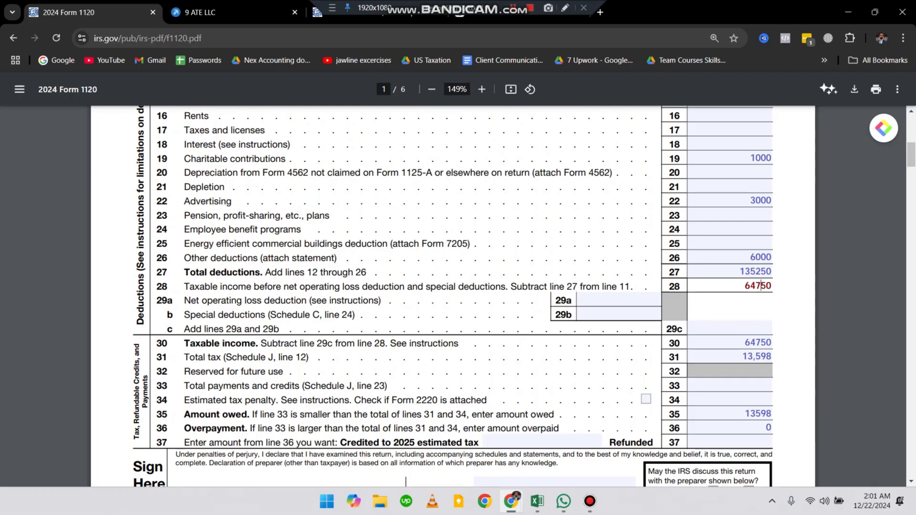
scroll(452, 295, "down", 2)
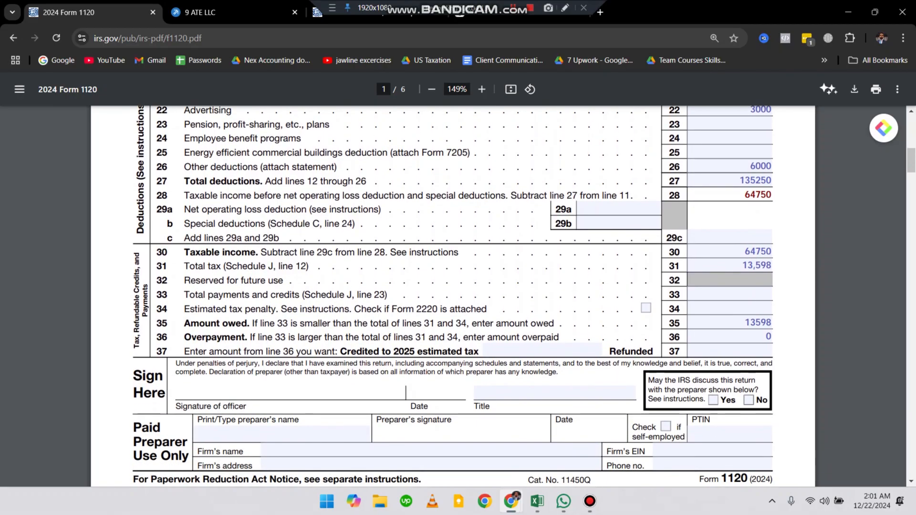
left_click(759, 214)
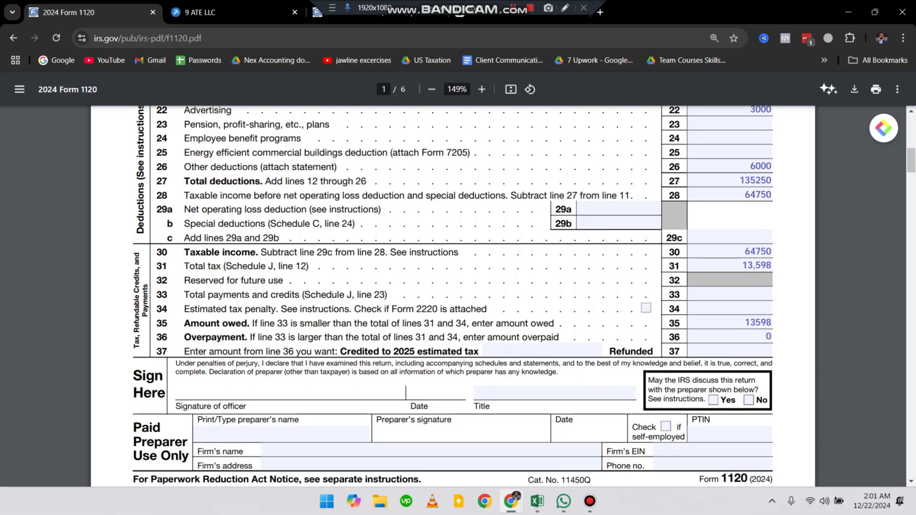
Enter "director" as the officer's title in the Sign Here section.
left_click(555, 394)
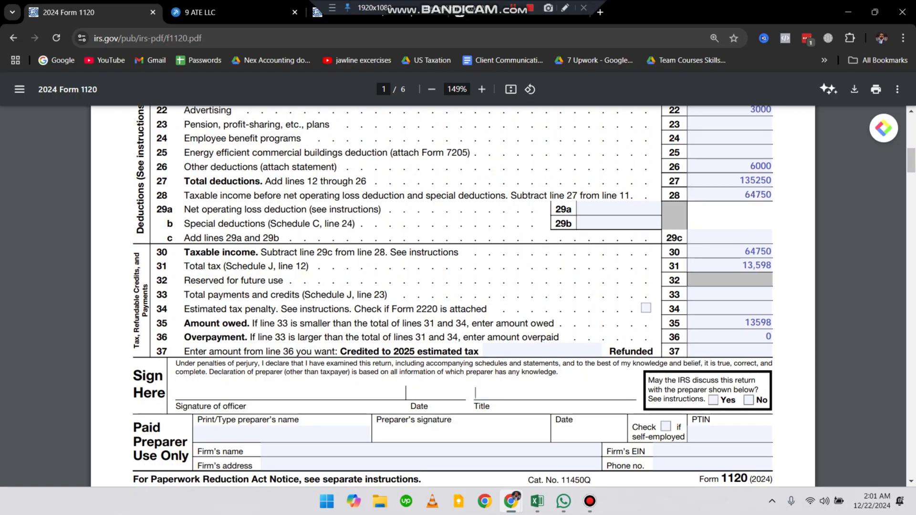
type("director")
scroll(453, 296, "down", 1)
scroll(453, 296, "down", 1)
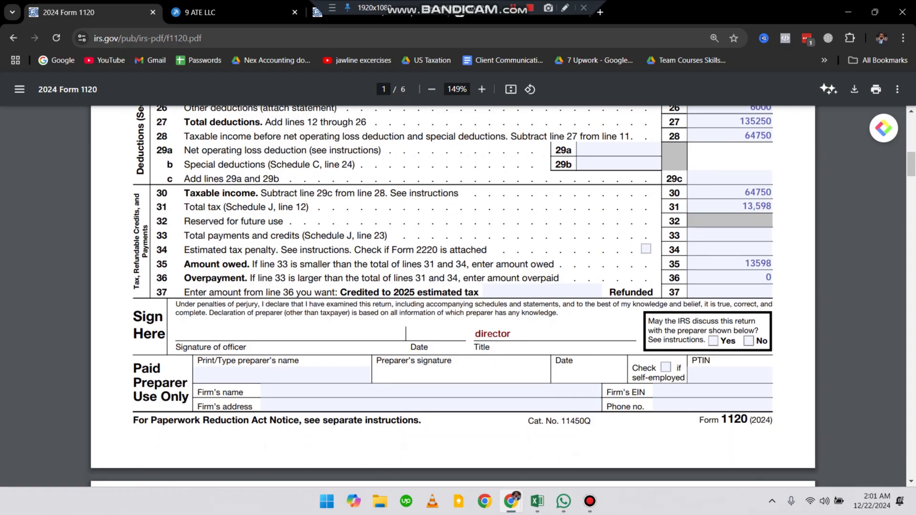
Look through Schedule C for dividends and Schedule J for tax computation, continuing to Schedule K on page 4.
scroll(453, 295, "down", 5)
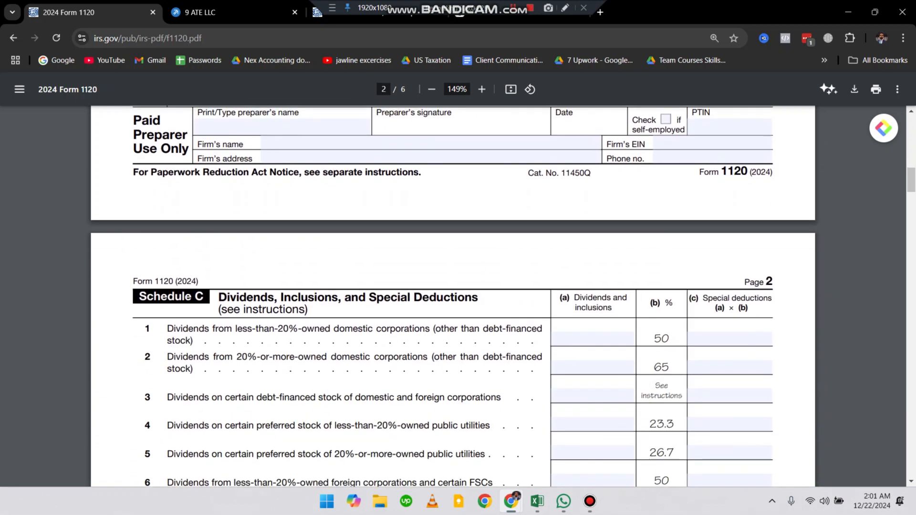
scroll(453, 295, "down", 1)
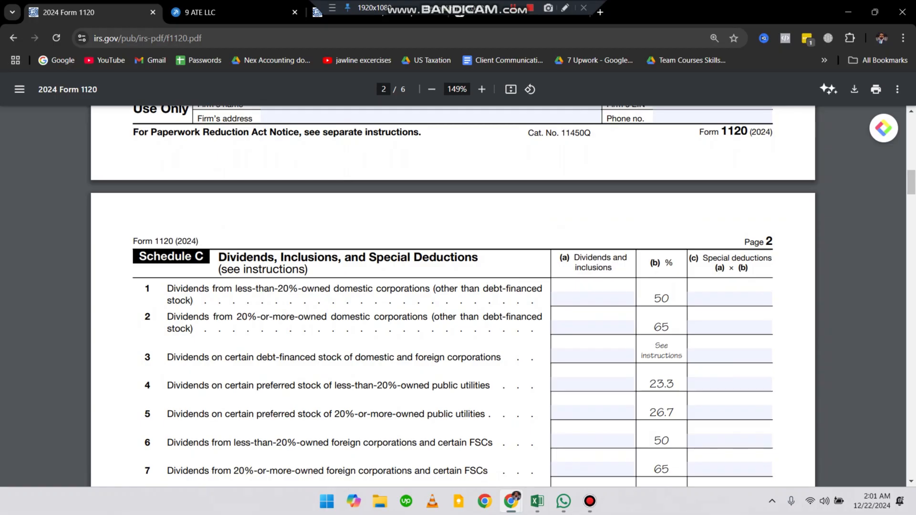
scroll(453, 296, "down", 1)
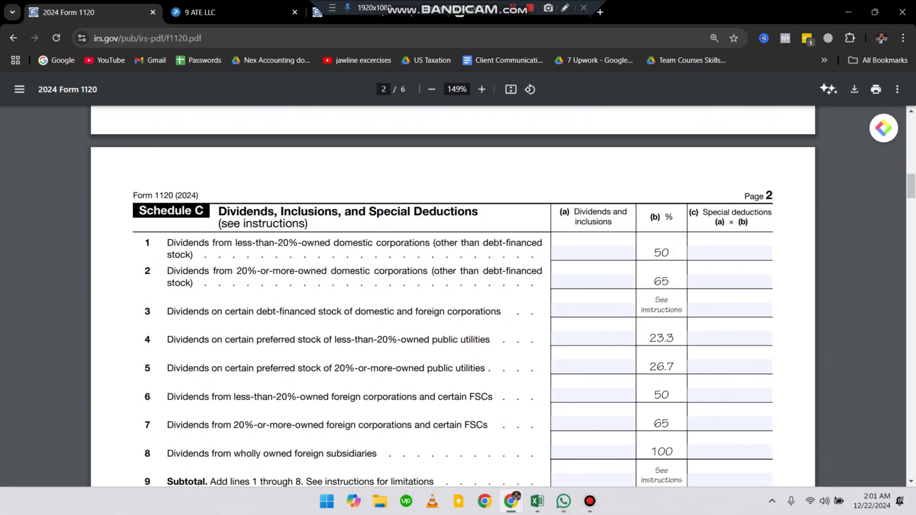
scroll(453, 295, "down", 7)
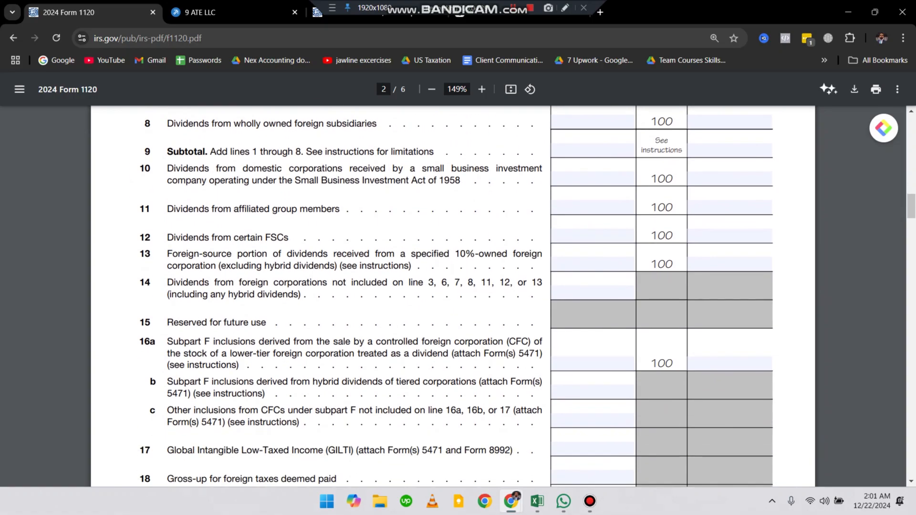
scroll(453, 295, "down", 10)
scroll(454, 296, "down", 6)
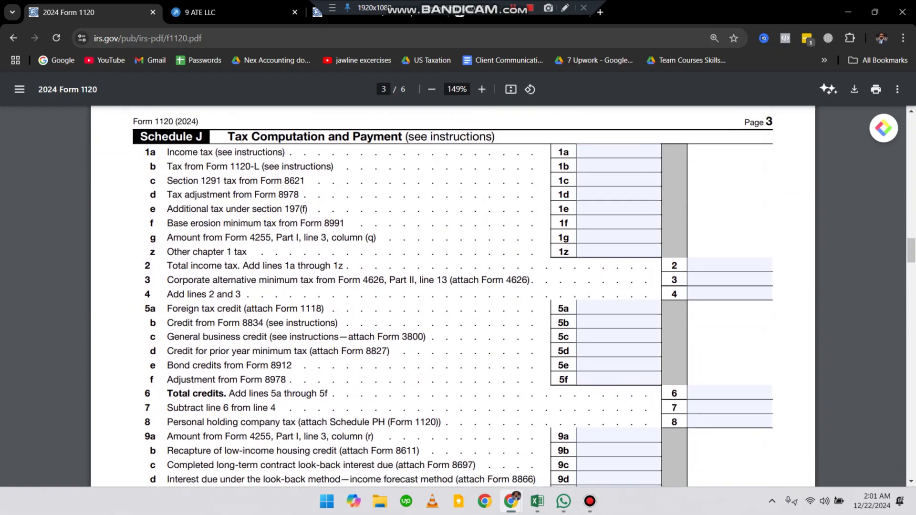
scroll(453, 296, "down", 20)
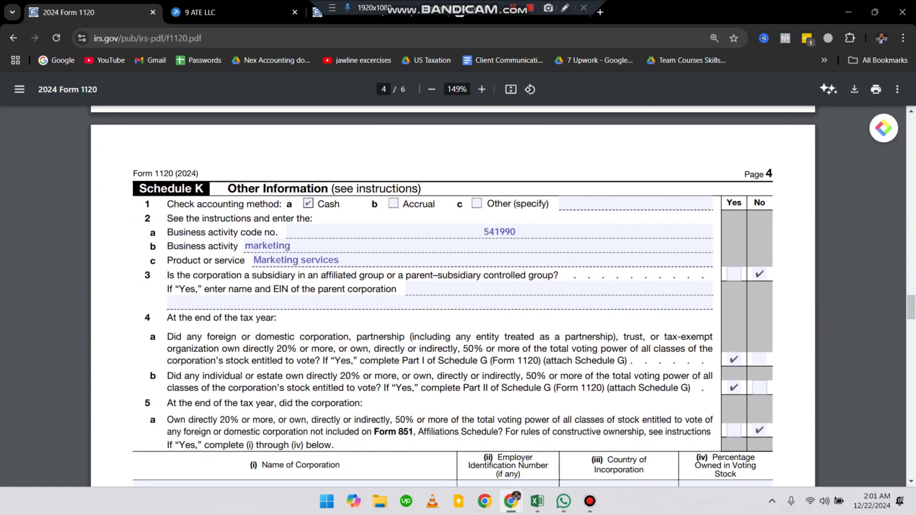
Examine the accounting method, business activity code, product or service and subsidiary question on lines 1 through 3 of Schedule K.
left_click_drag(167, 205, 284, 205)
left_click(284, 205)
left_click_drag(167, 232, 276, 232)
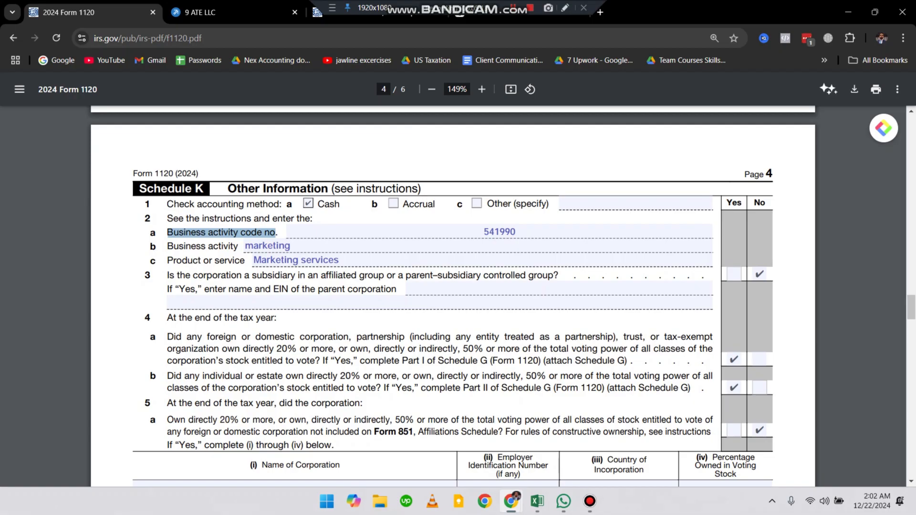
left_click(276, 232)
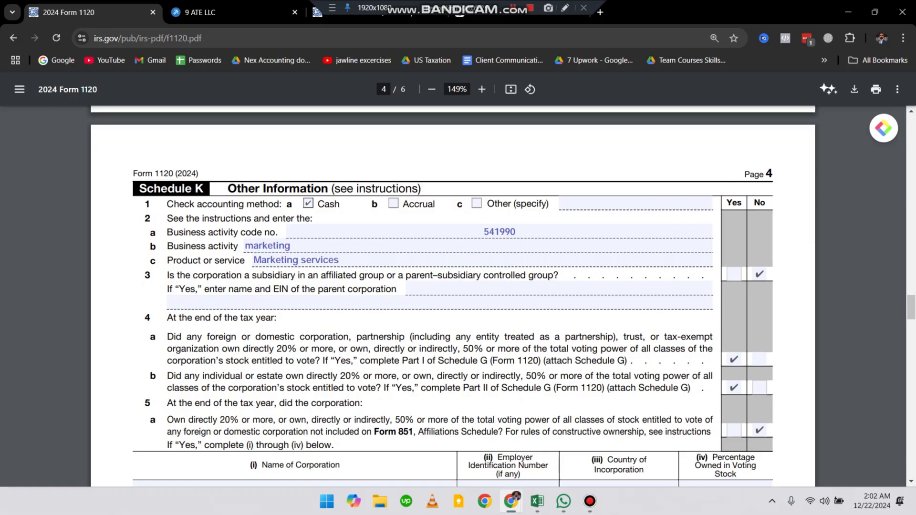
left_click(255, 260)
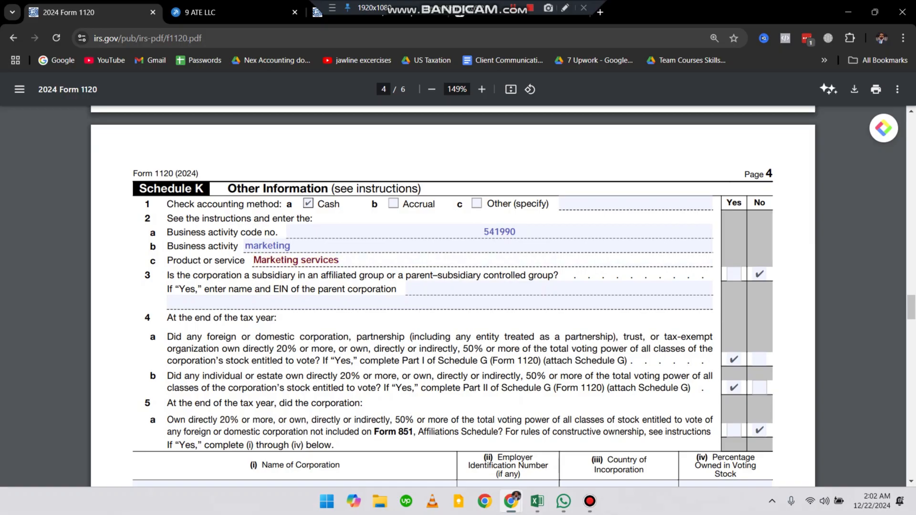
scroll(452, 293, "down", 1)
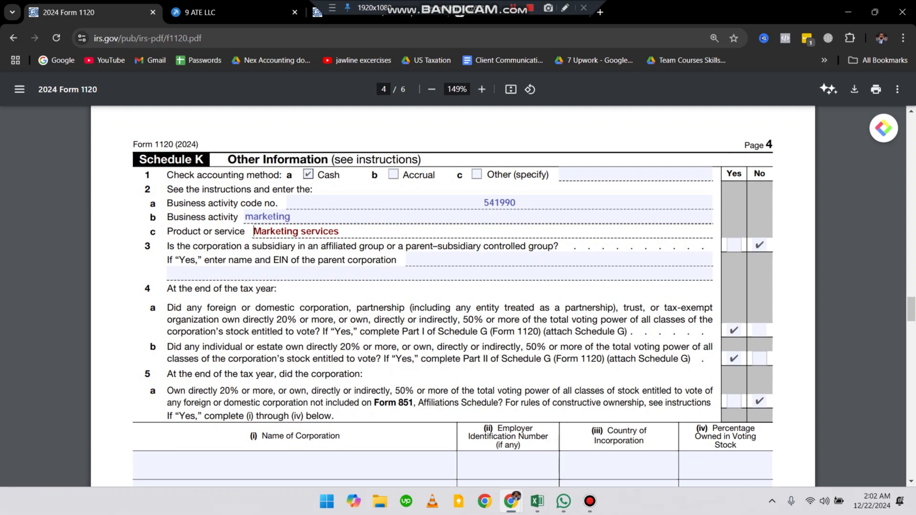
triple_click(183, 247)
left_click(184, 247)
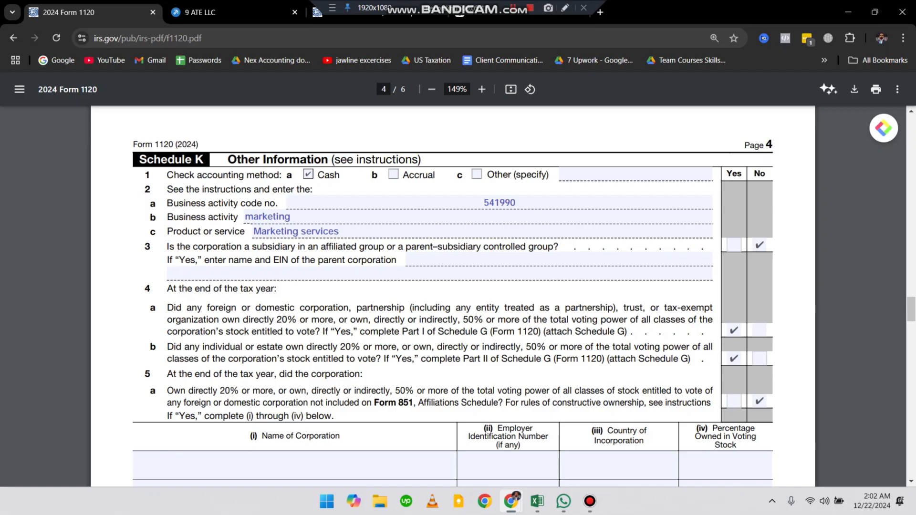
Answer No to the voting stock ownership questions 4a and 4b in Schedule K.
scroll(524, 300, "down", 2)
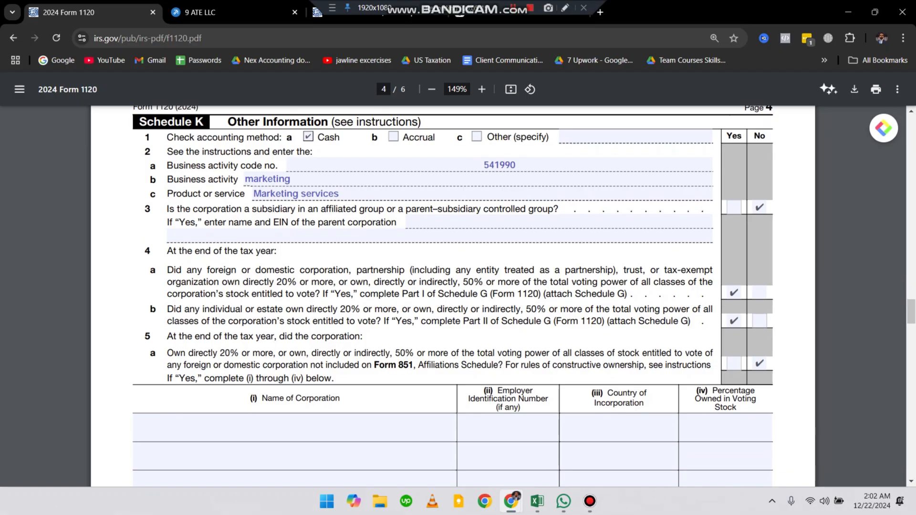
left_click_drag(167, 270, 367, 271)
left_click(367, 270)
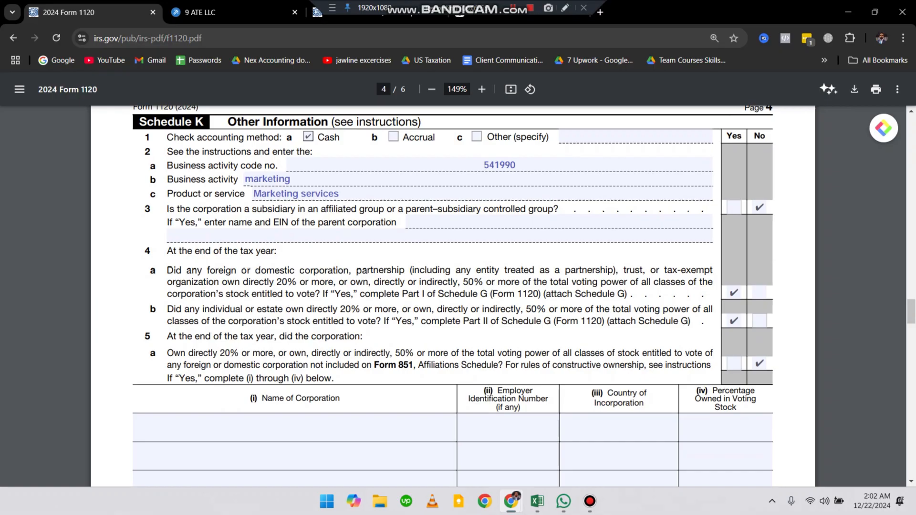
left_click(759, 292)
left_click(734, 293)
left_click(734, 320)
left_click(759, 321)
left_click_drag(218, 309, 371, 322)
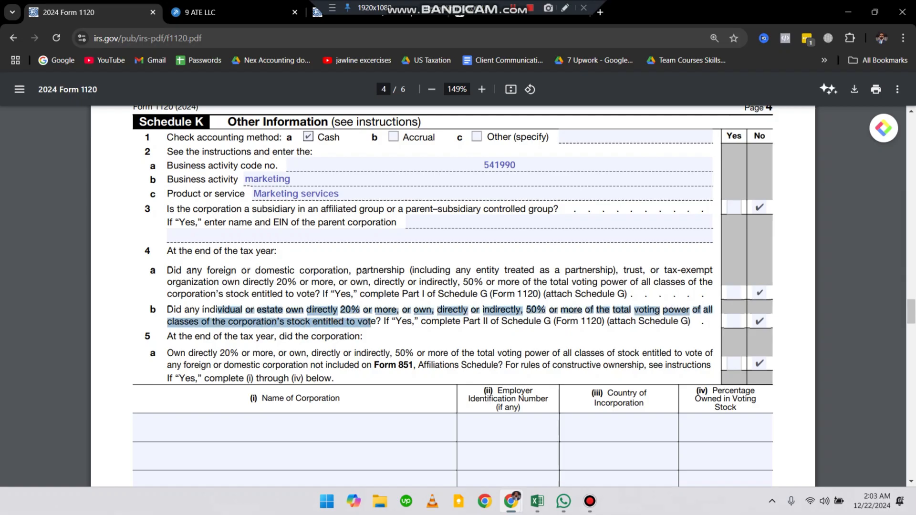
left_click(371, 322)
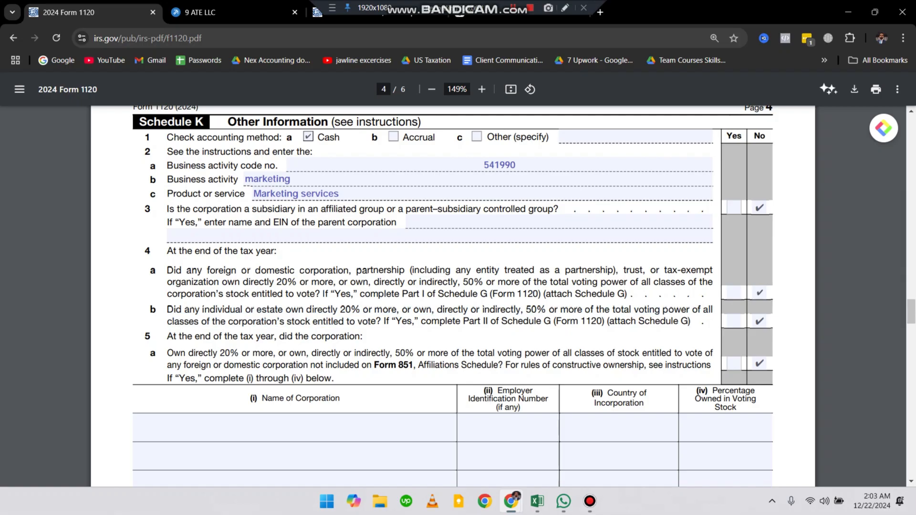
Review Schedule K lines 5 through 12 on page 4, covering ownership interests, dividends, foreign owners, shareholders and NOL carryover.
scroll(453, 296, "down", 4)
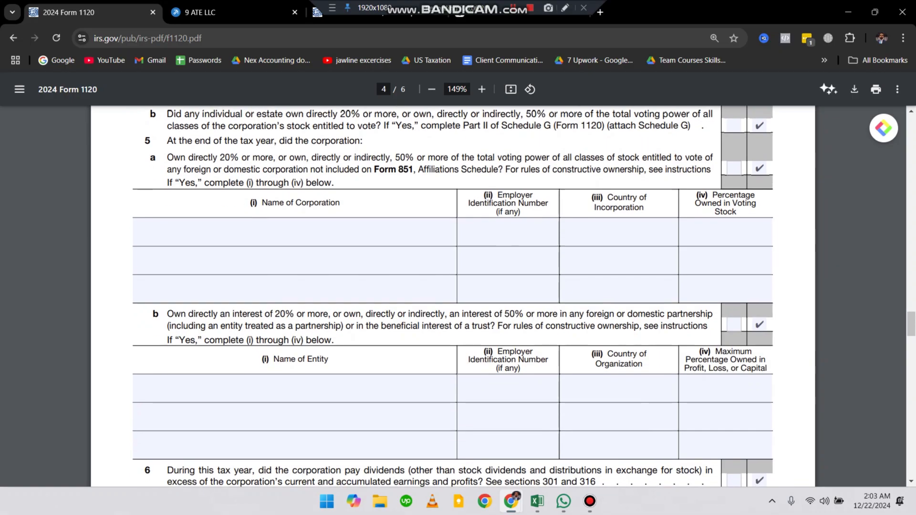
scroll(453, 296, "down", 3)
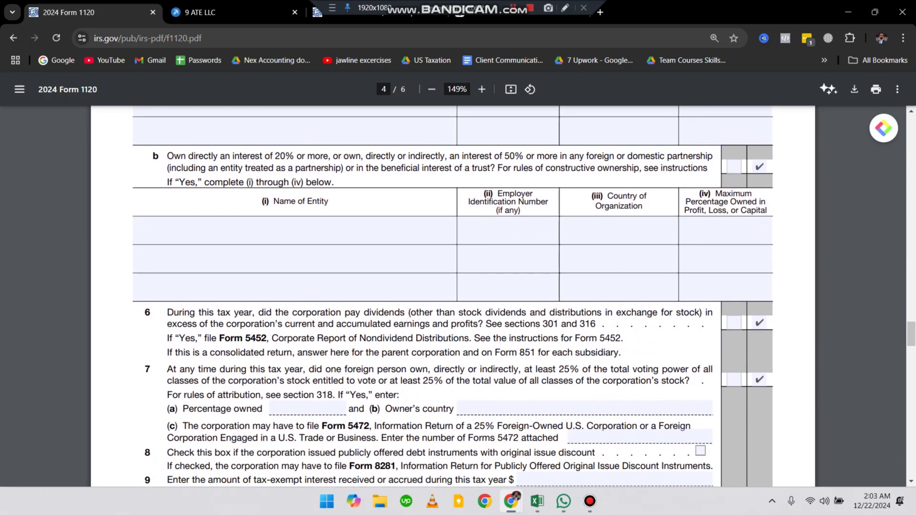
scroll(453, 296, "down", 11)
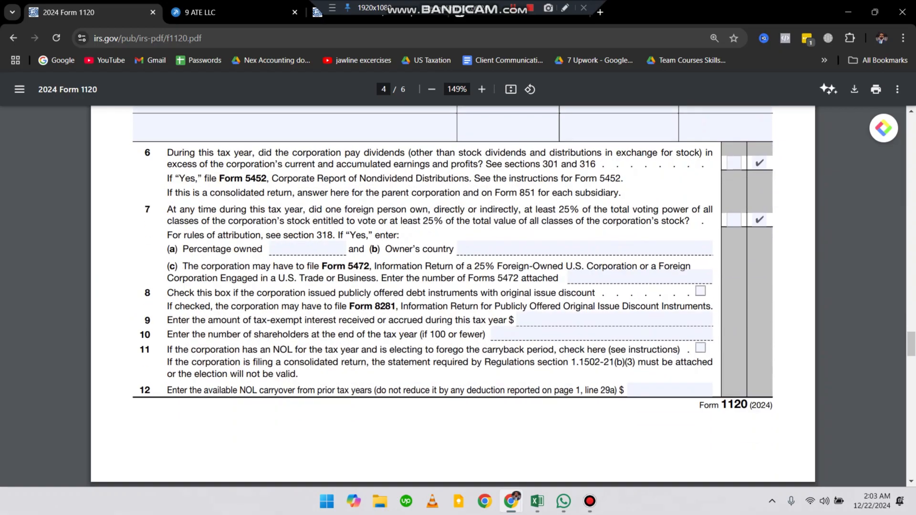
scroll(453, 295, "up", 2)
scroll(453, 296, "down", 1)
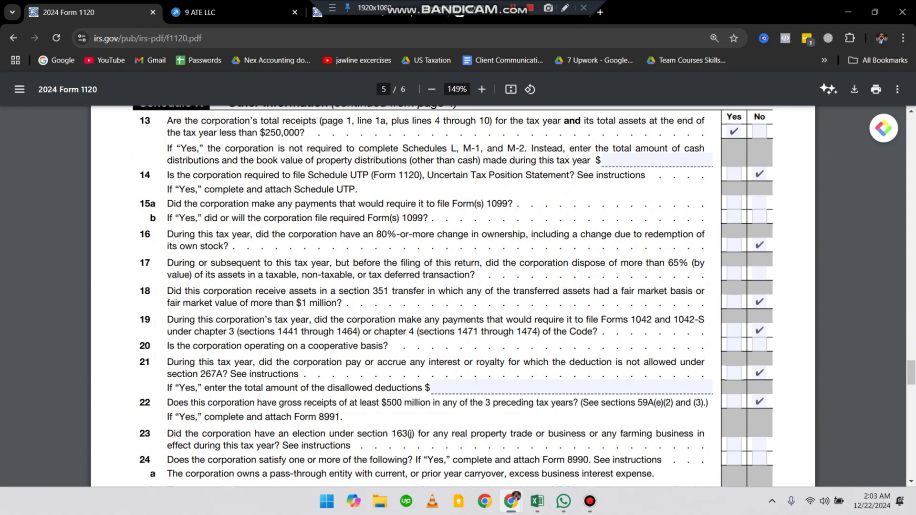
Review Schedule K lines 13 through 31 on page 5, returning to line 13 about receipts and total assets under $250,000.
scroll(449, 295, "down", 4)
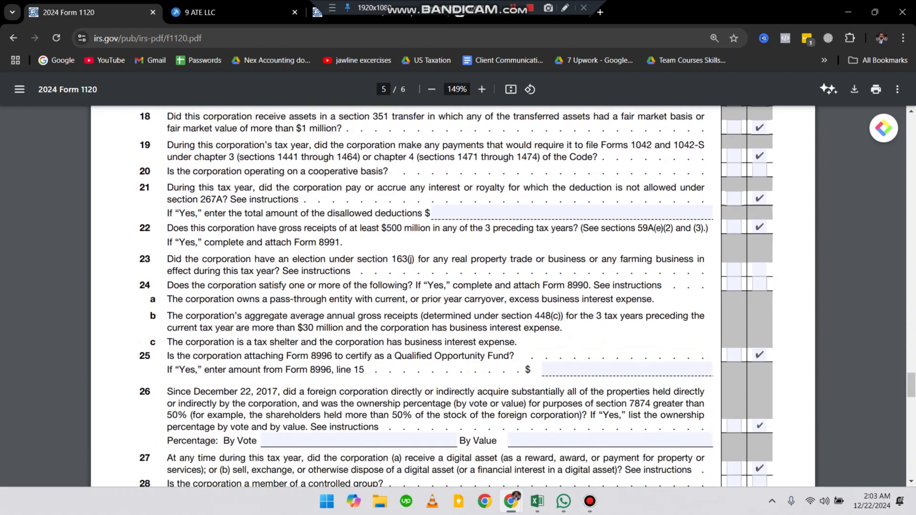
scroll(448, 296, "down", 8)
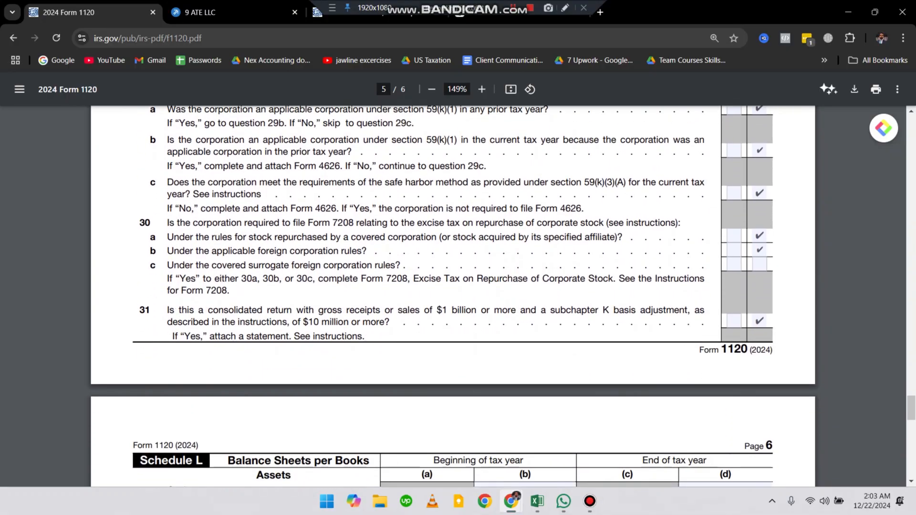
scroll(448, 296, "up", 13)
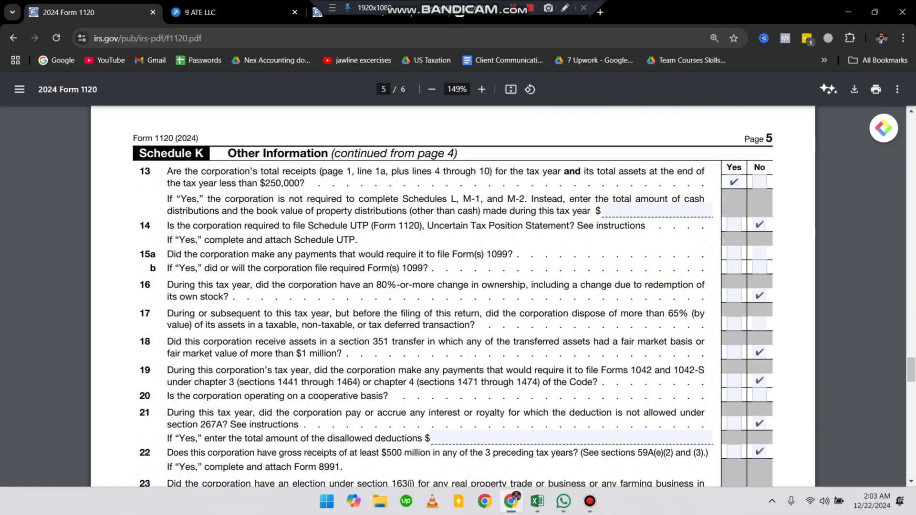
mouse_move(167, 170)
left_mouse_down()
mouse_move(258, 172)
mouse_move(274, 200)
mouse_move(304, 185)
left_mouse_up()
left_click(307, 187)
Examine the Schedule L balance sheet on page 6, from assets through liabilities and shareholders' equity to the start of Schedule M-1.
scroll(453, 296, "down", 15)
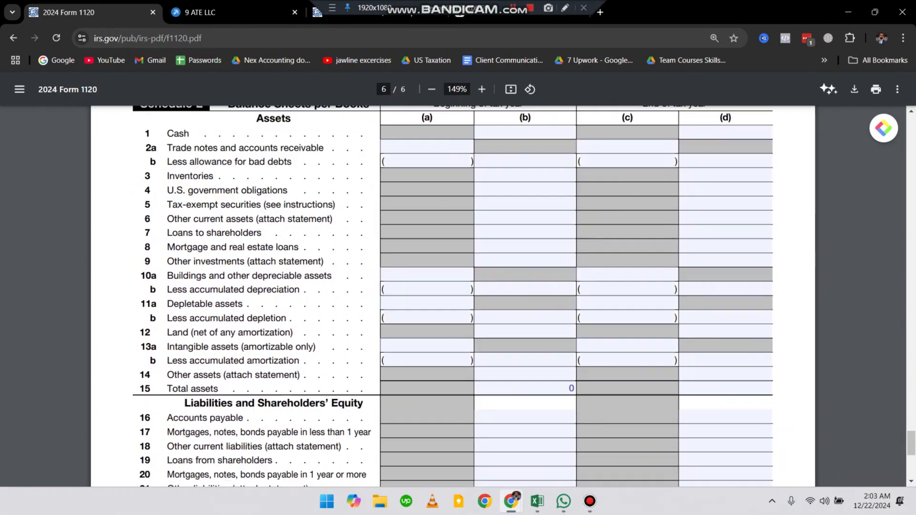
scroll(453, 296, "down", 5)
scroll(453, 296, "up", 12)
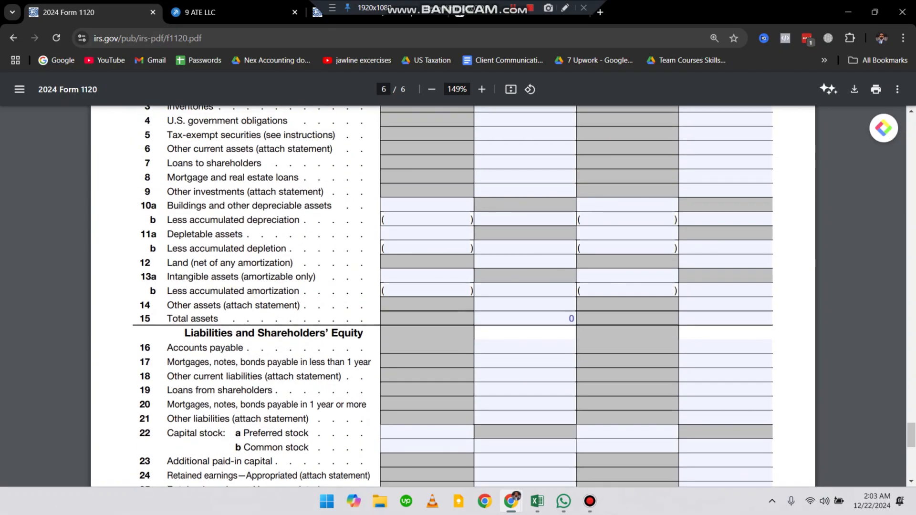
scroll(454, 296, "up", 1)
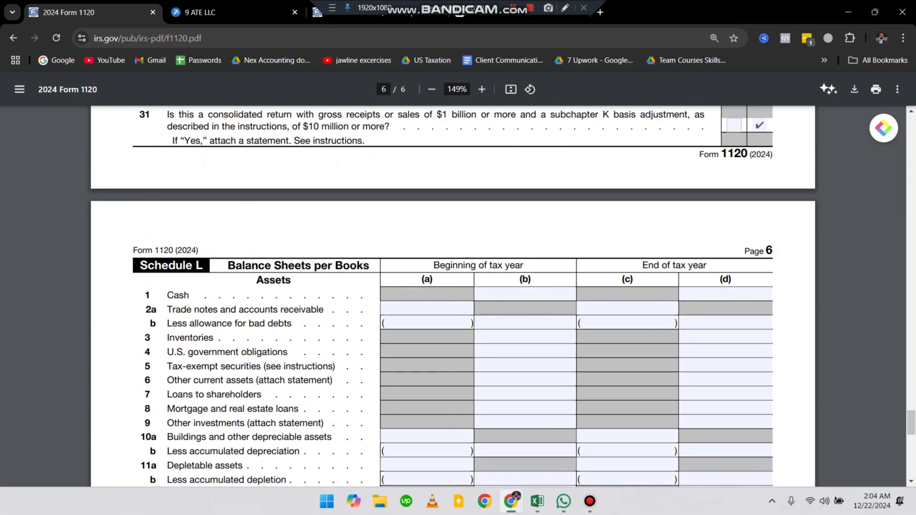
left_click_drag(140, 266, 205, 266)
left_click(205, 265)
scroll(452, 296, "down", 12)
scroll(453, 296, "up", 6)
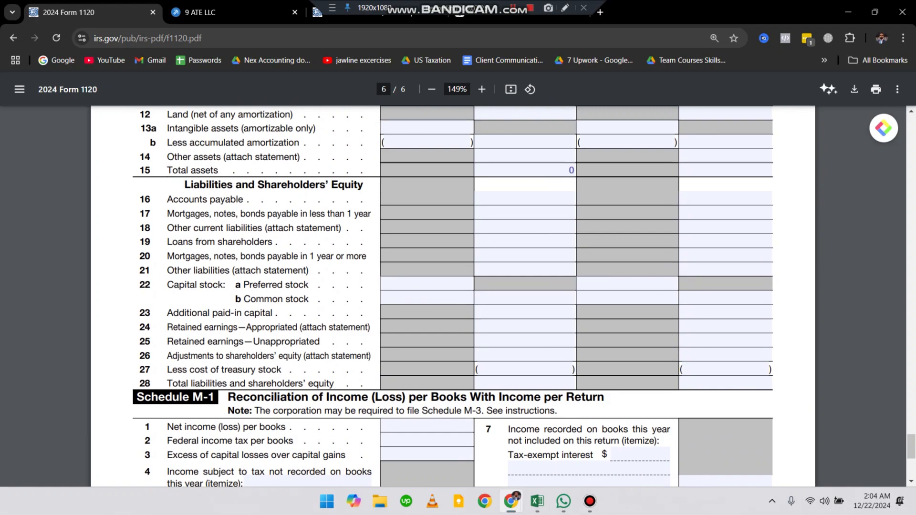